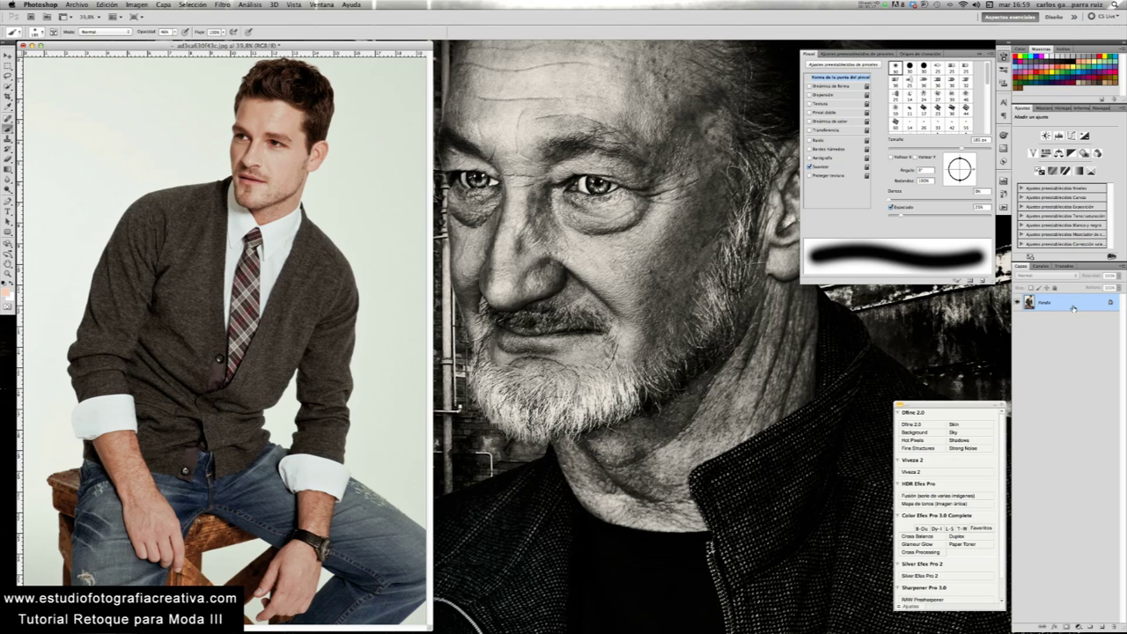
Duplicate the Fondo layer to create Fondo copia above it
left_click_drag(1030, 304, 1103, 623)
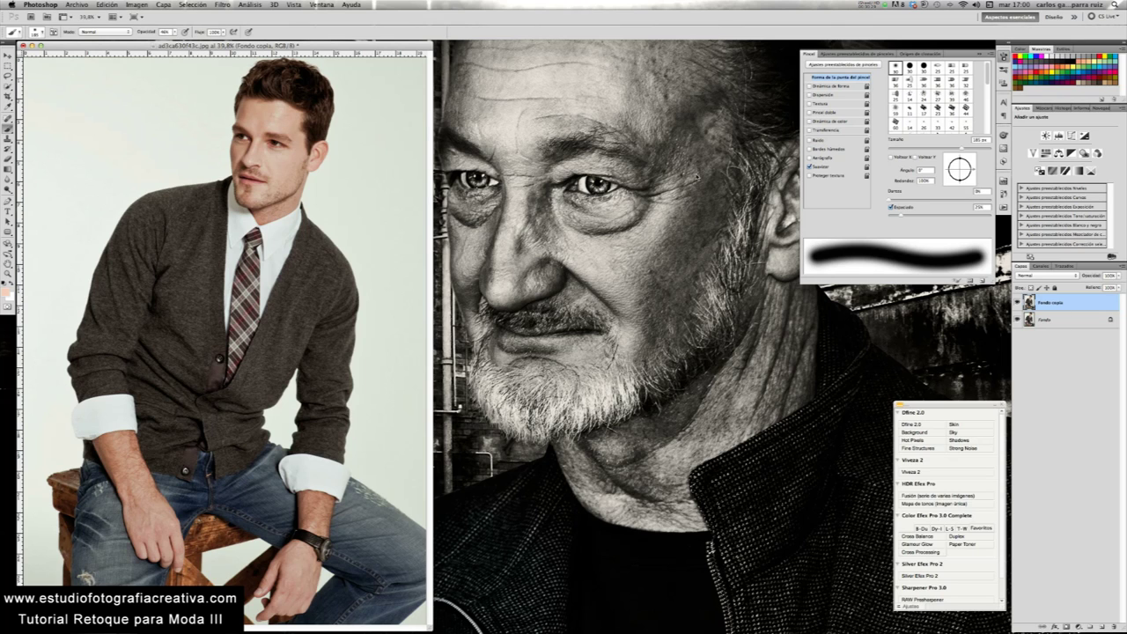
Convert Fondo copia for smart filters and apply Unsharp Mask: amount 40%, radius 70 px, threshold 0
left_click(224, 4)
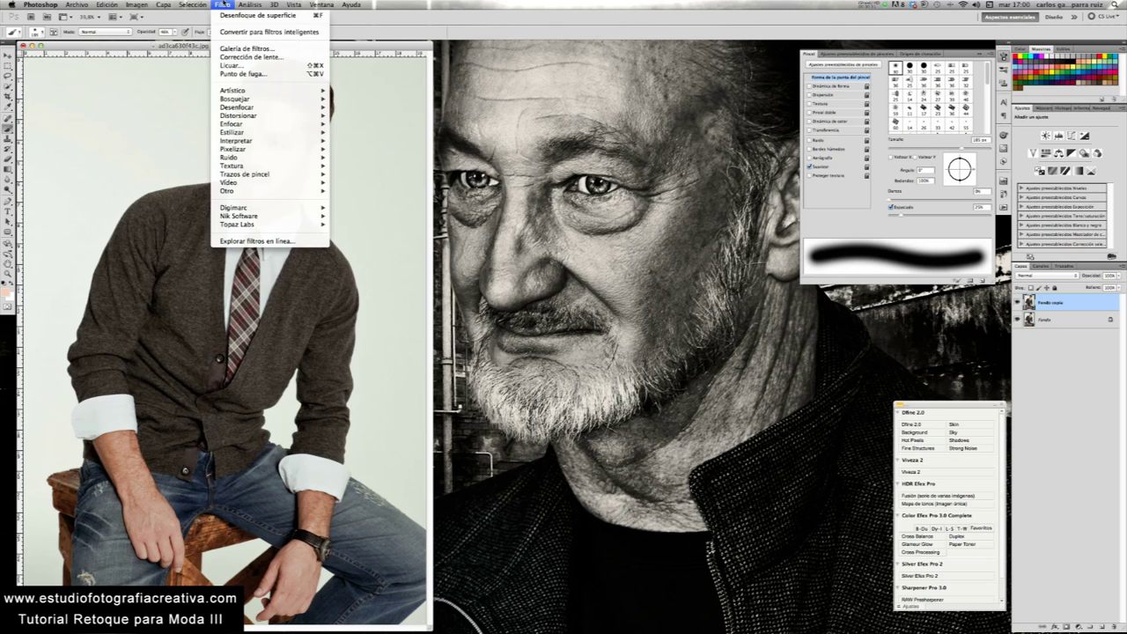
left_click(231, 33)
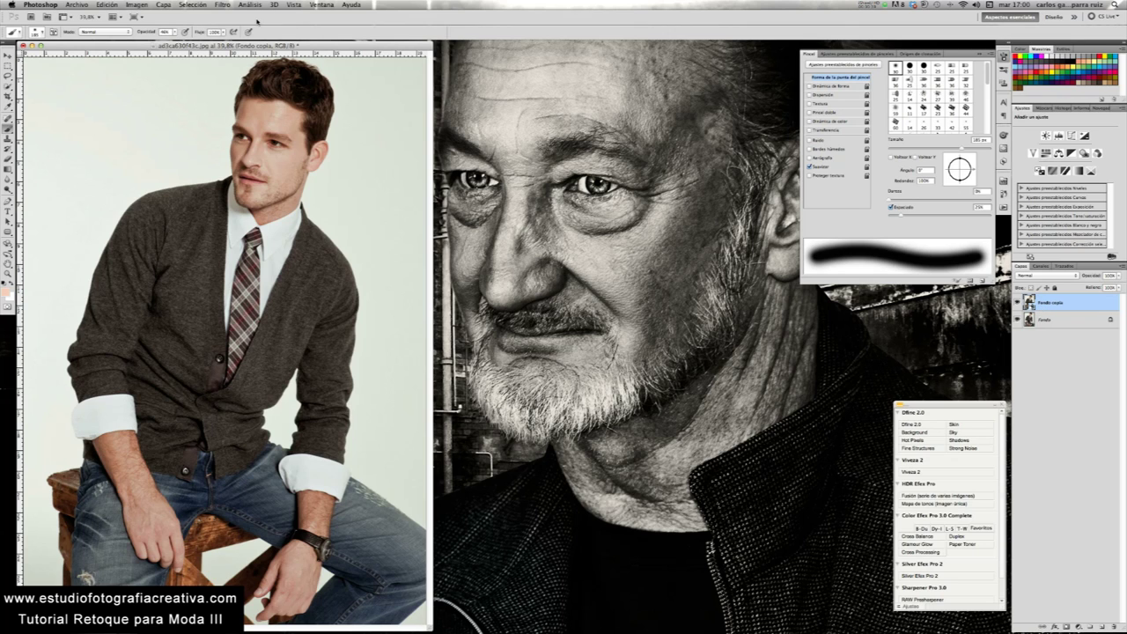
left_click(223, 5)
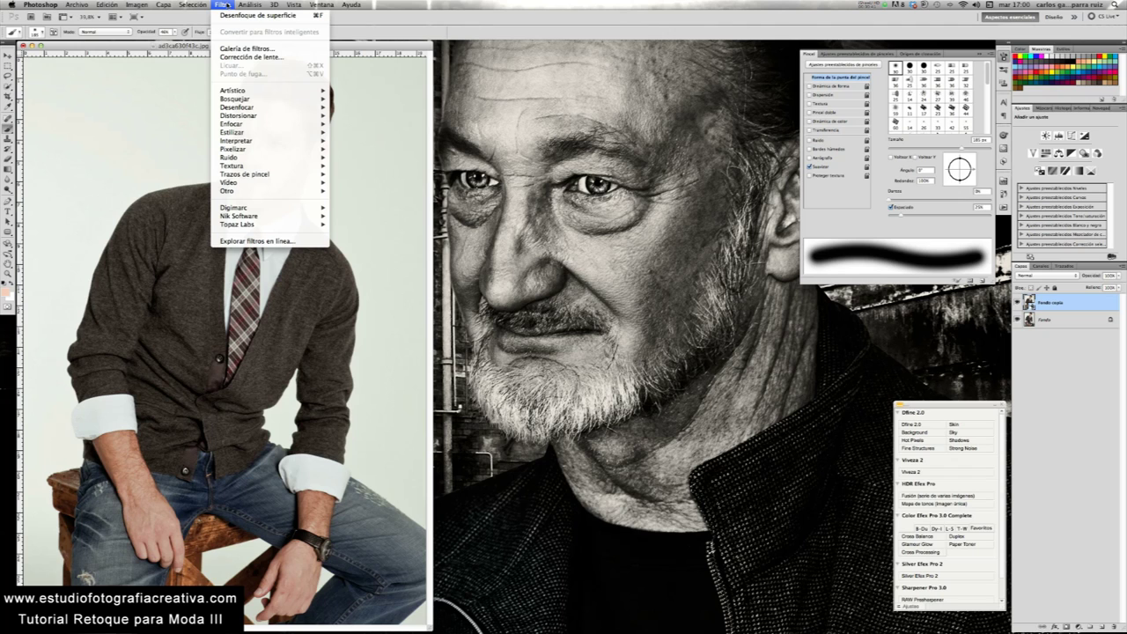
mouse_move(231, 123)
left_click(366, 158)
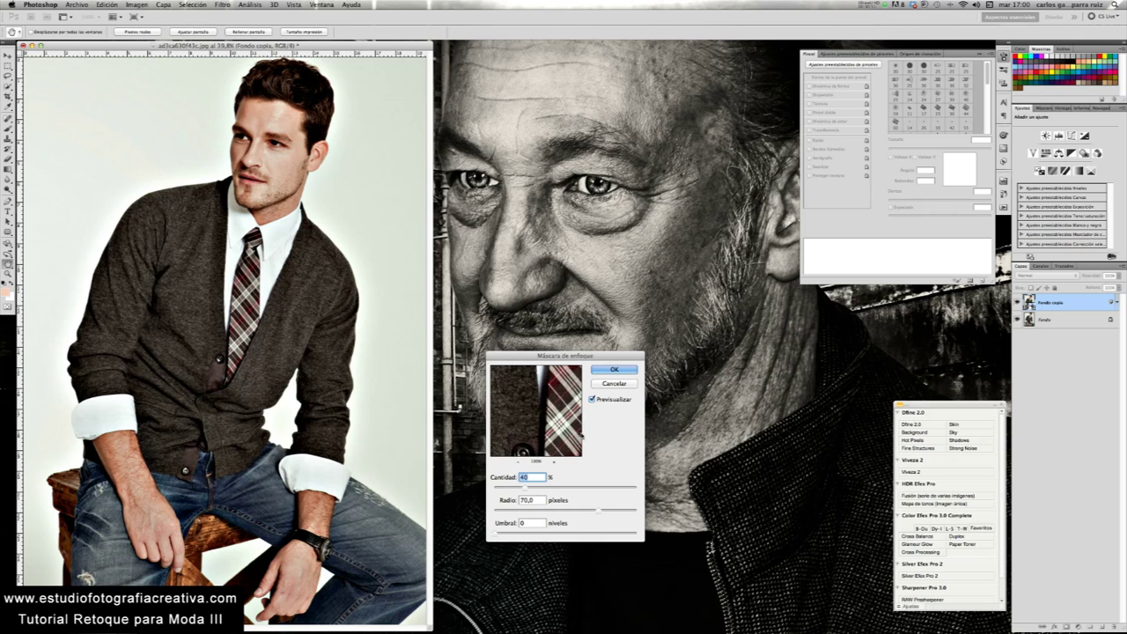
left_click(605, 371)
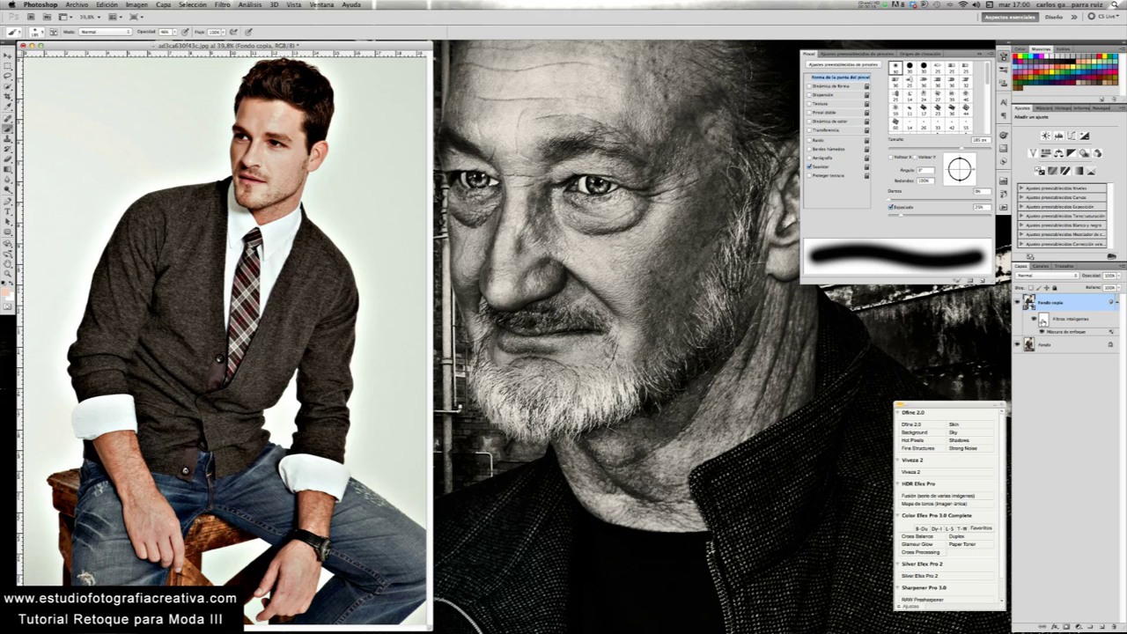
Fill the Unsharp Mask smart filter mask with the black foreground colour at 100% opacity
left_click(1043, 323)
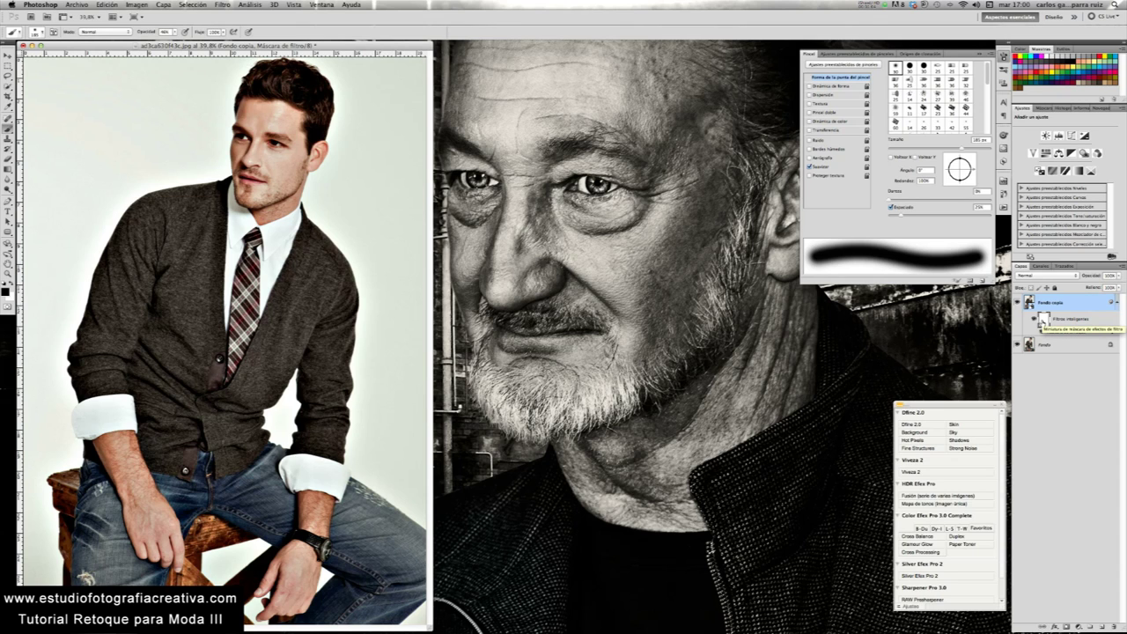
key("ctrl+f")
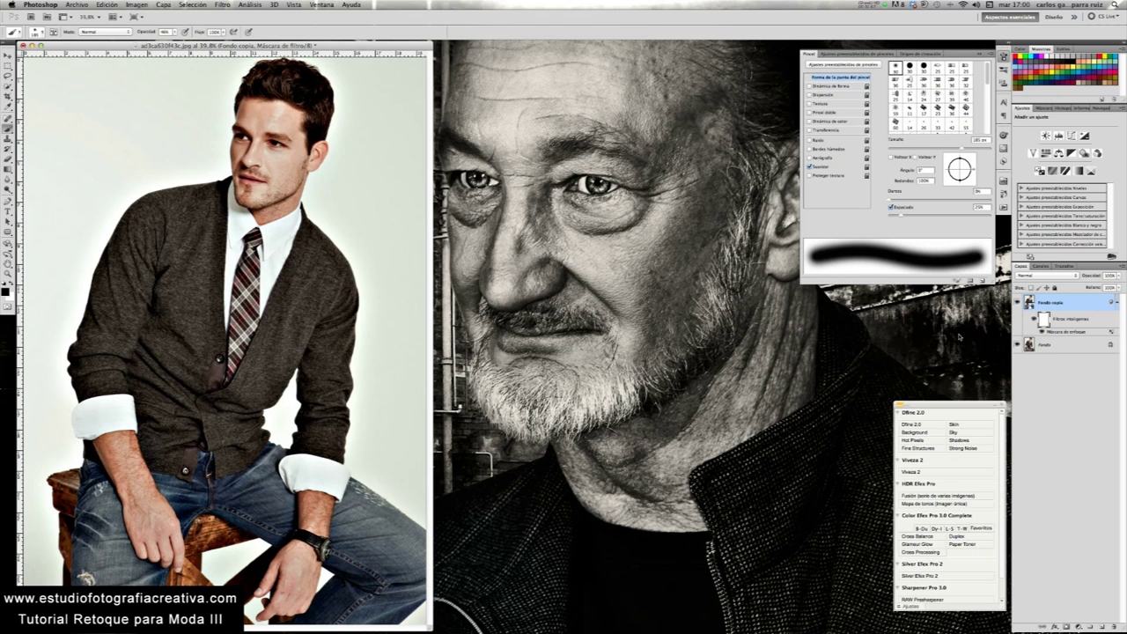
key("shift+BackSpace")
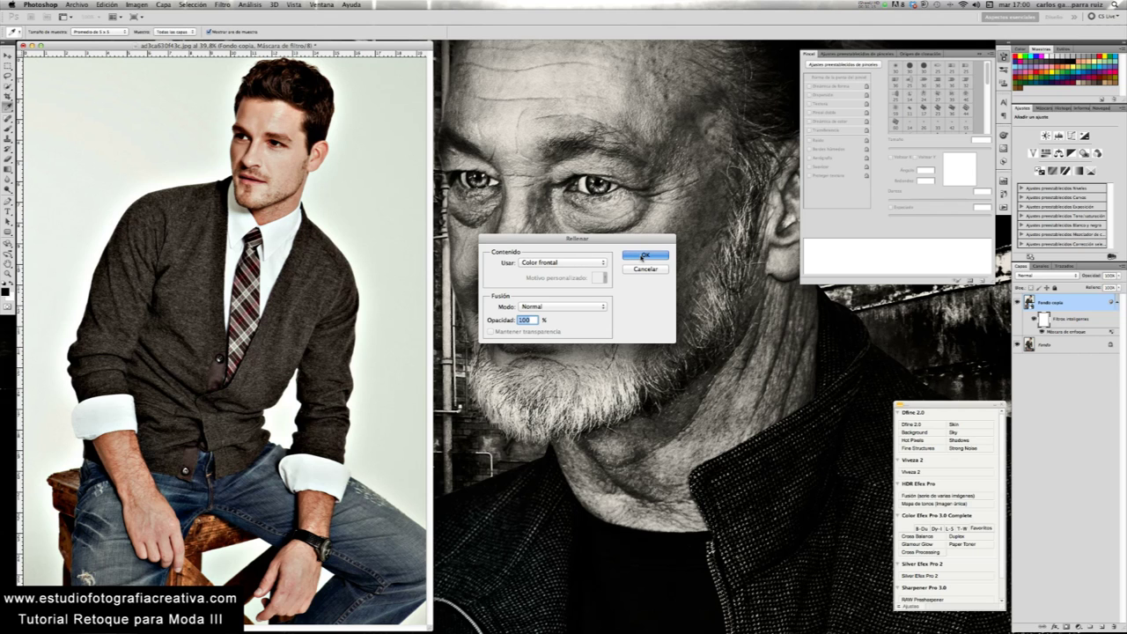
left_click(643, 255)
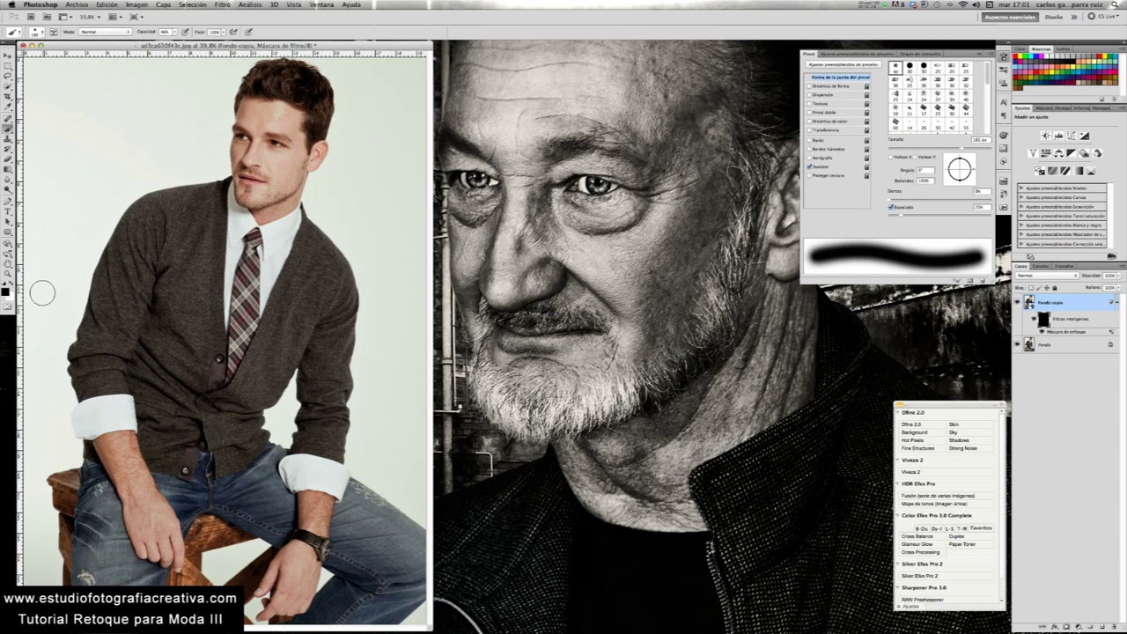
Set up a white brush at 100% opacity and about 182 px
key("x")
left_click_drag(175, 33, 204, 41)
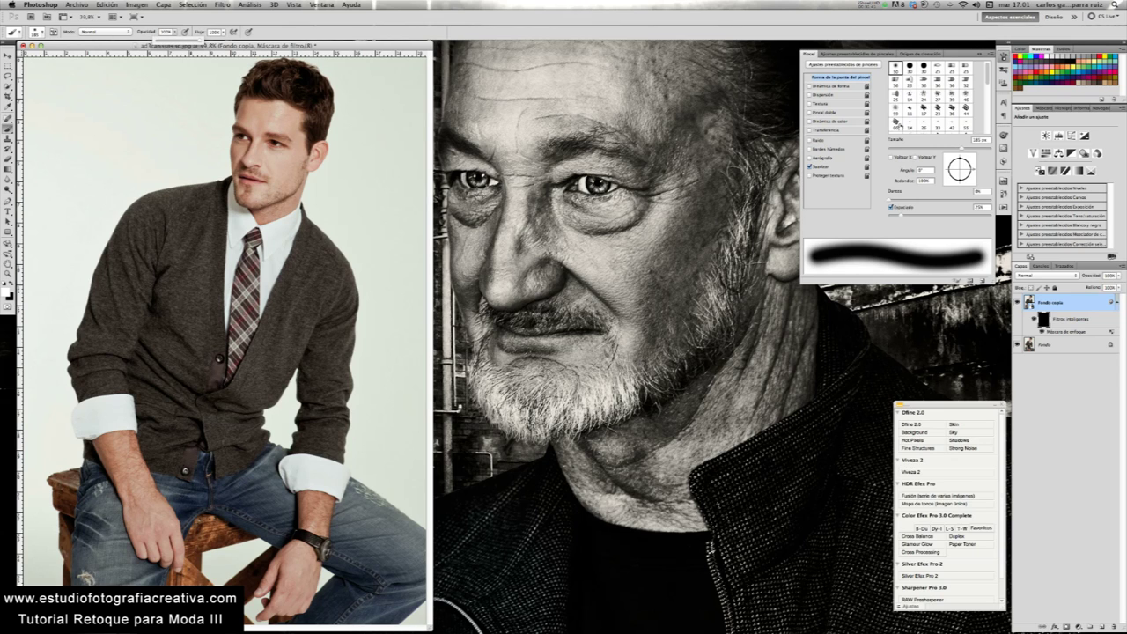
left_click_drag(942, 150, 940, 149)
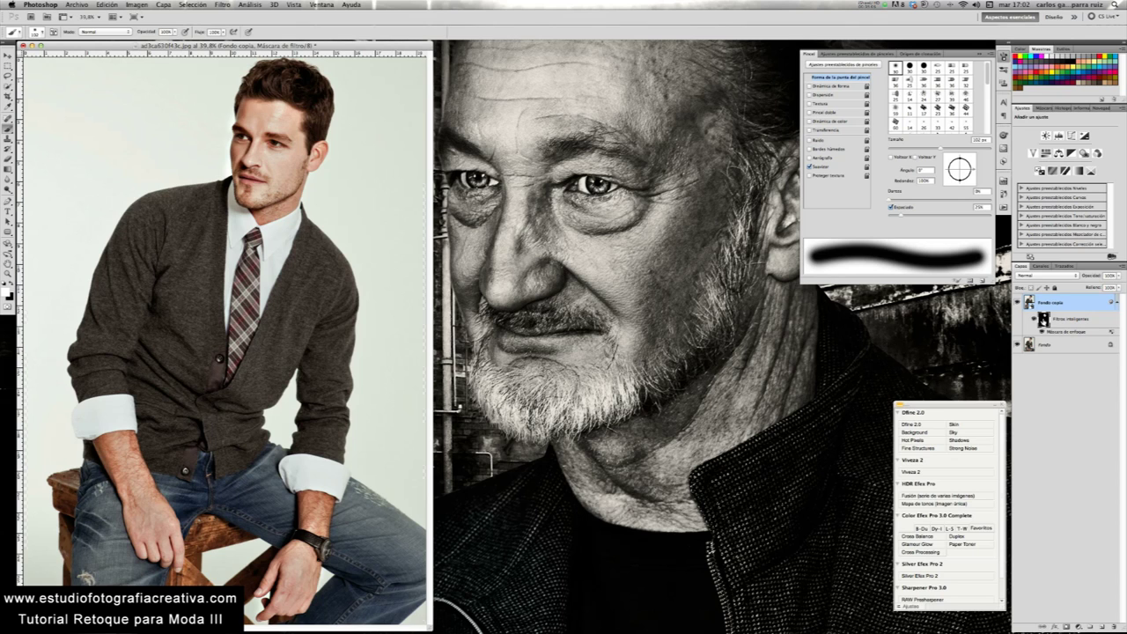
Paint white into the filter mask over the model's face and hands
left_click(1044, 322, "alt")
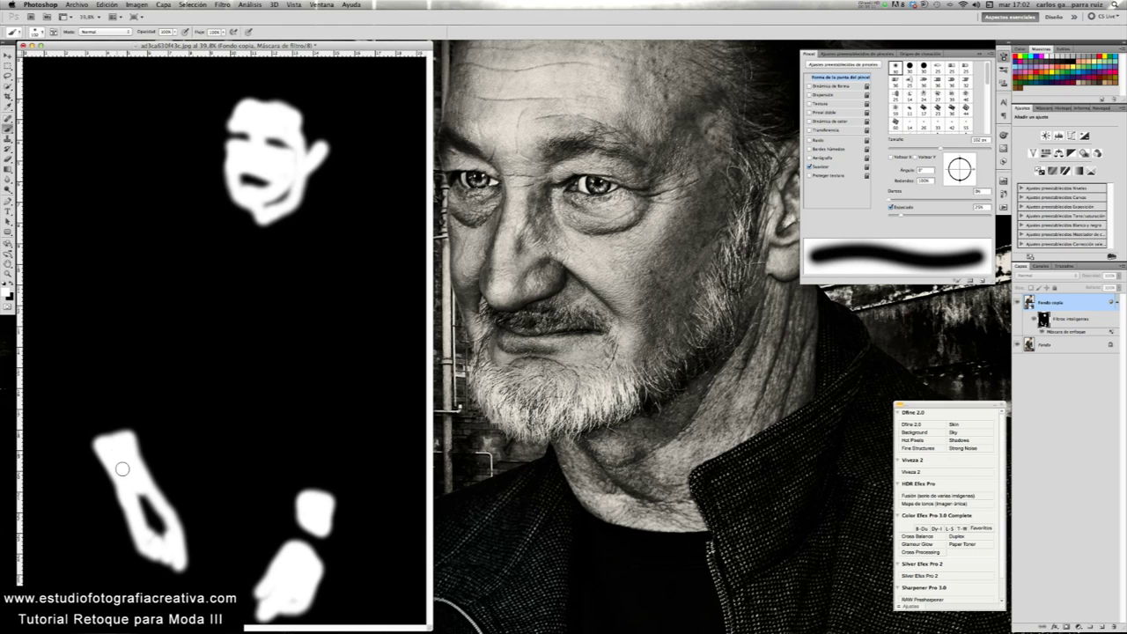
mouse_move(143, 496)
left_mouse_down()
mouse_move(158, 524)
mouse_move(151, 536)
left_mouse_up()
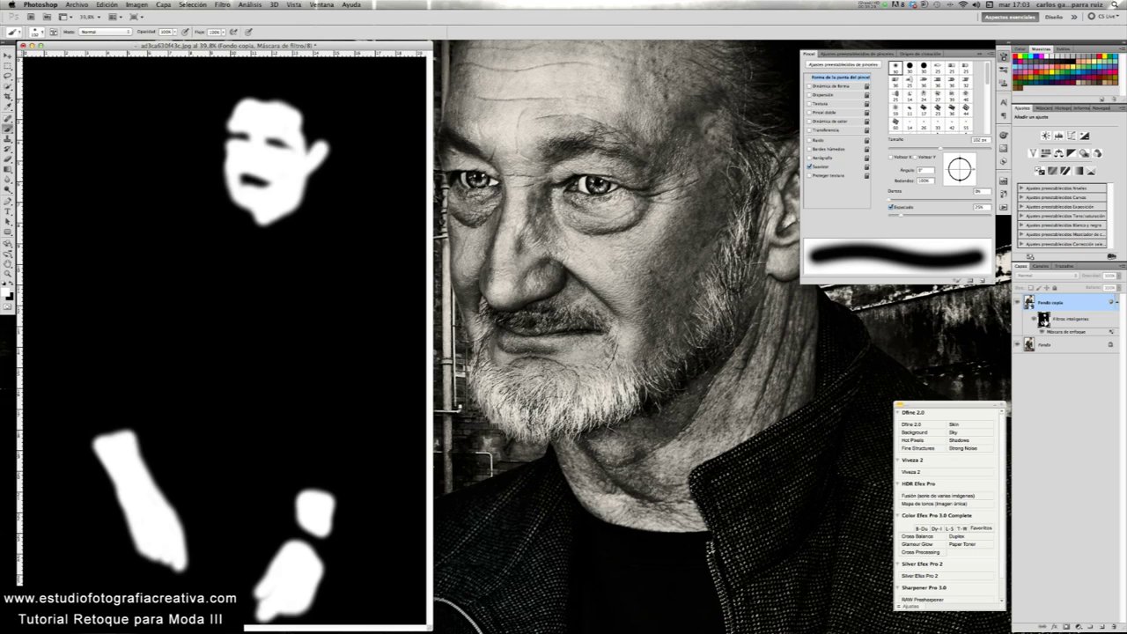
left_click(1044, 322, "alt")
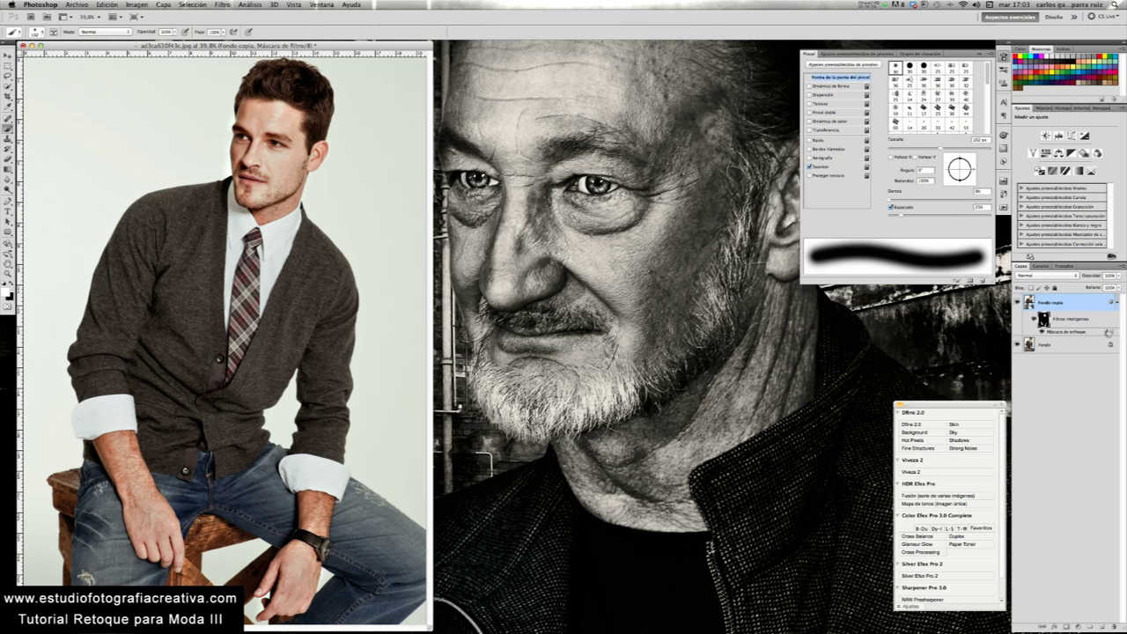
Set the Unsharp Mask filter blending to Luminosidad mode at 70% opacity
double_click(1111, 332)
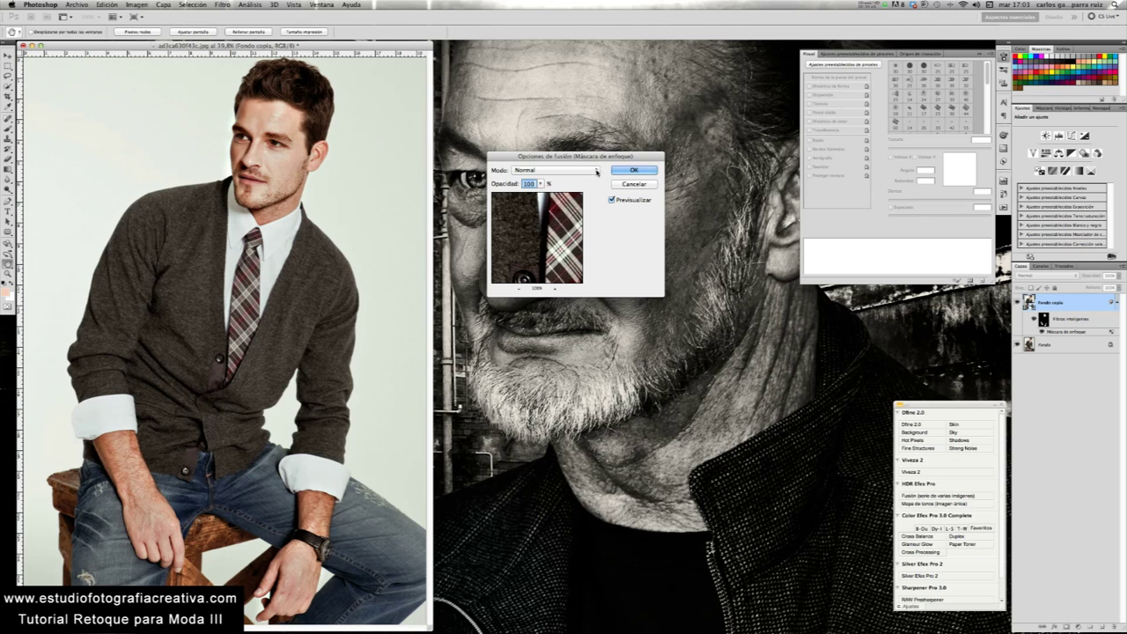
left_click(591, 170)
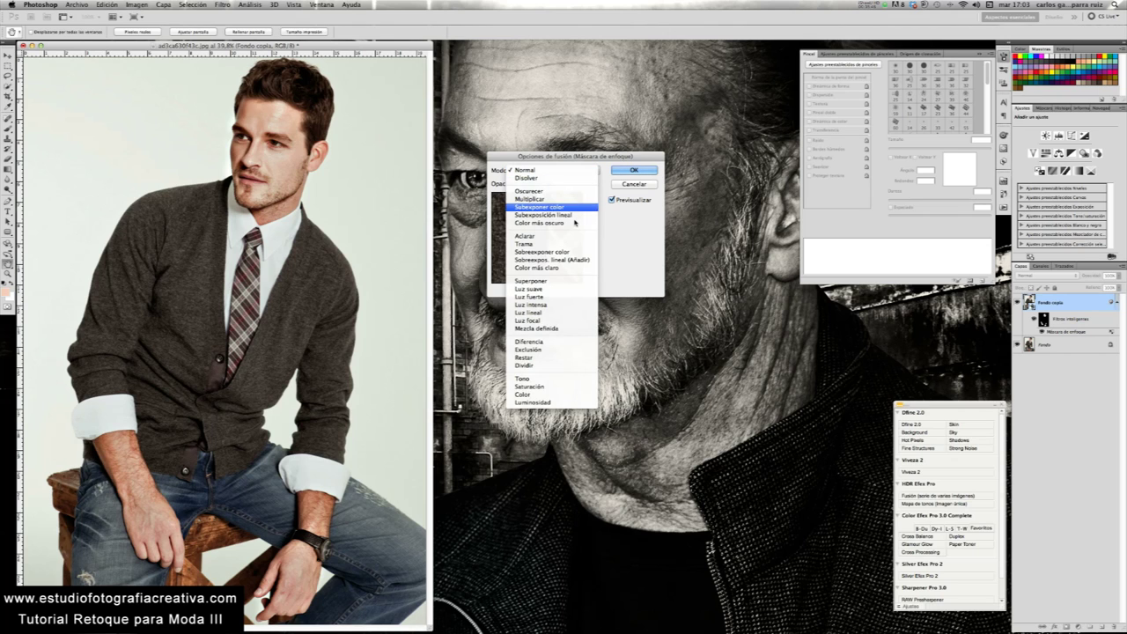
left_click(571, 402)
type("70")
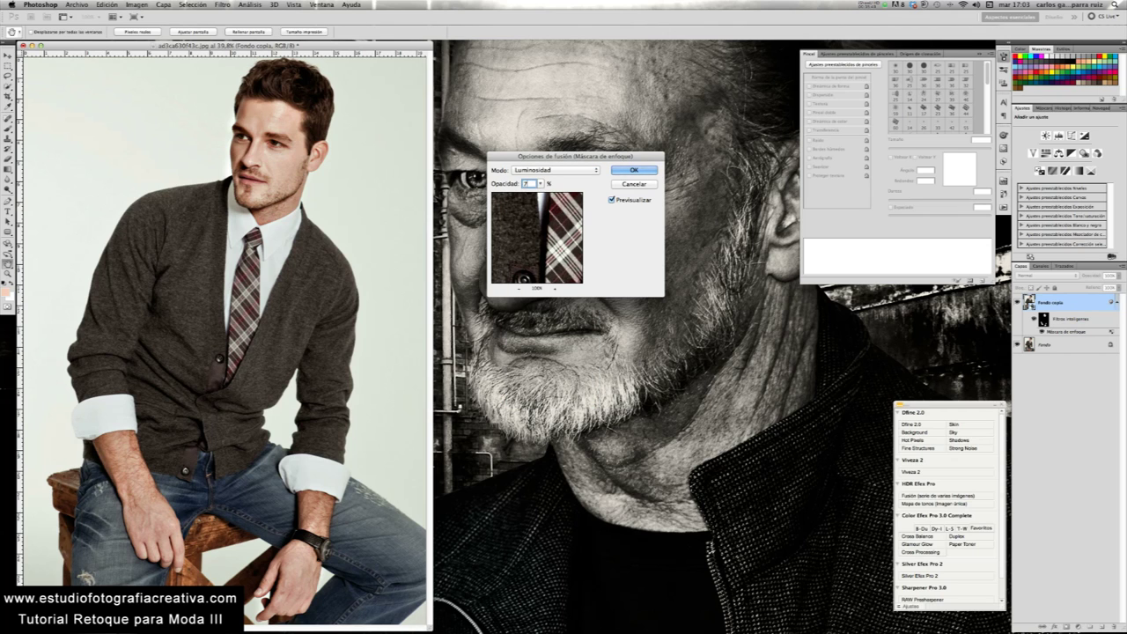
left_click(647, 170)
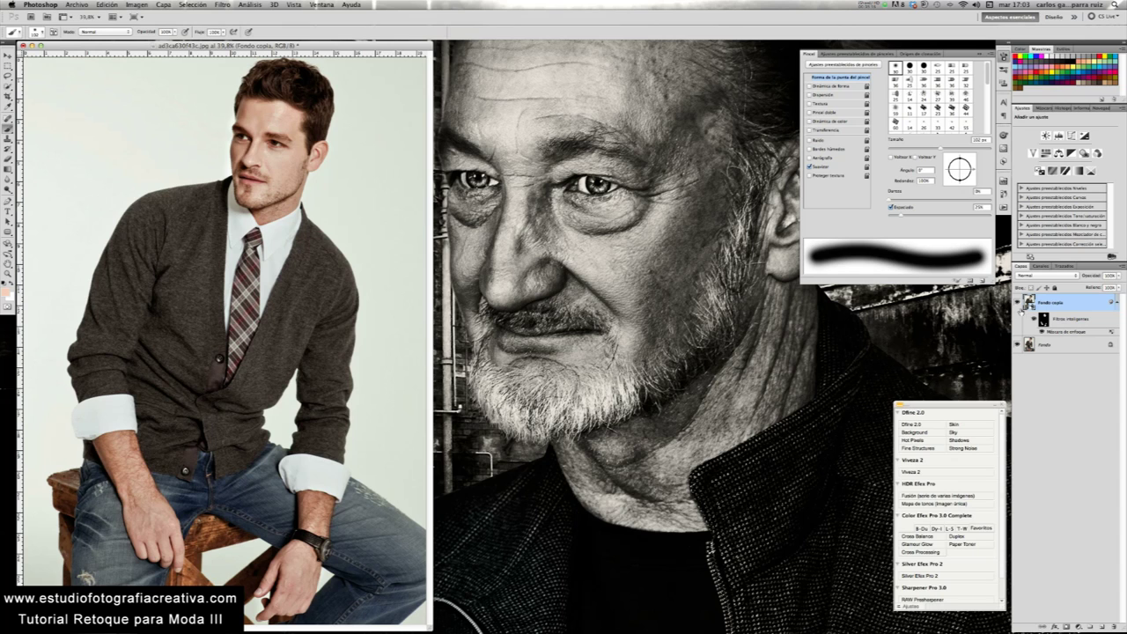
Toggle Fondo copia's visibility to compare the photo before and after sharpening
left_click(1018, 303)
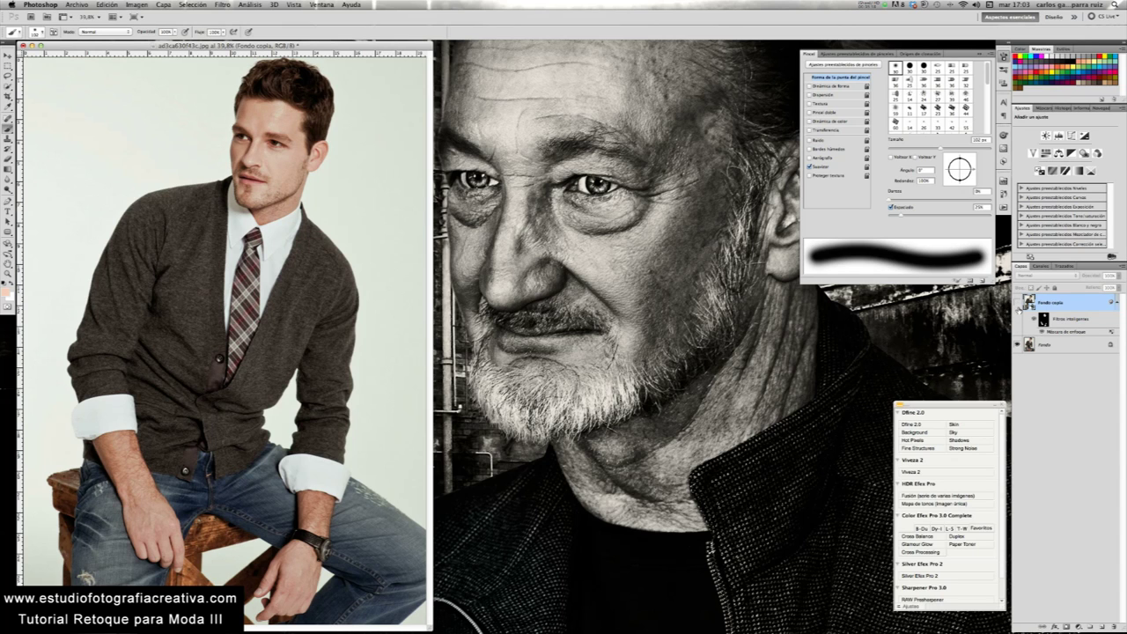
left_click(1017, 303)
left_click(1018, 304)
left_click(1017, 304)
left_click(1018, 304)
left_click(1017, 304)
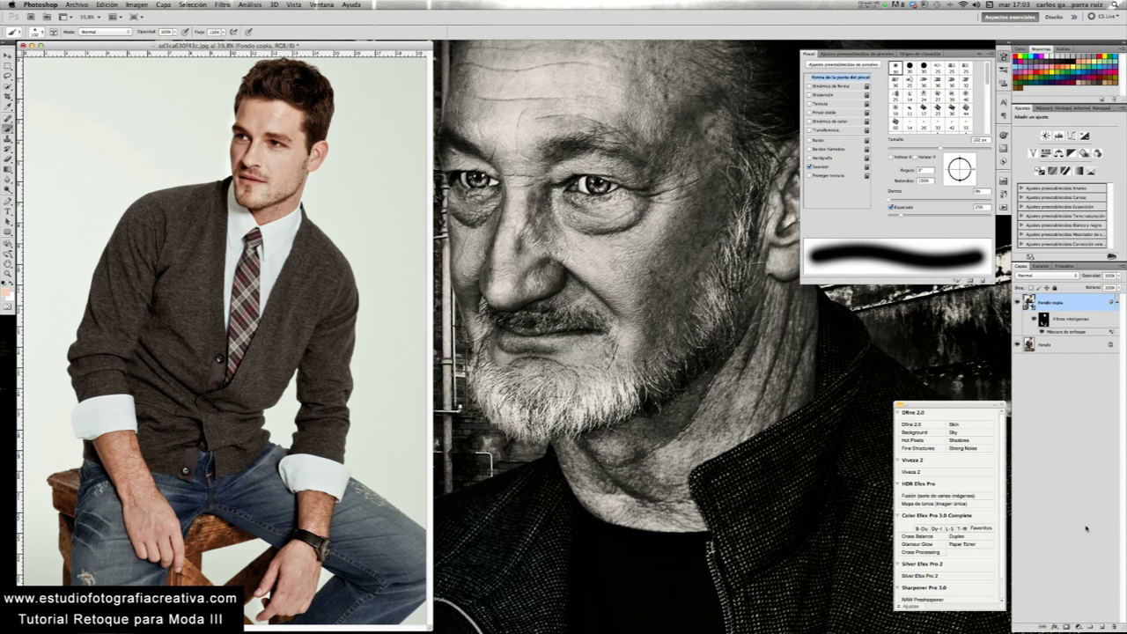
Add a Blanco y negro adjustment layer and set its blend mode to Luz suave
left_click(1078, 626)
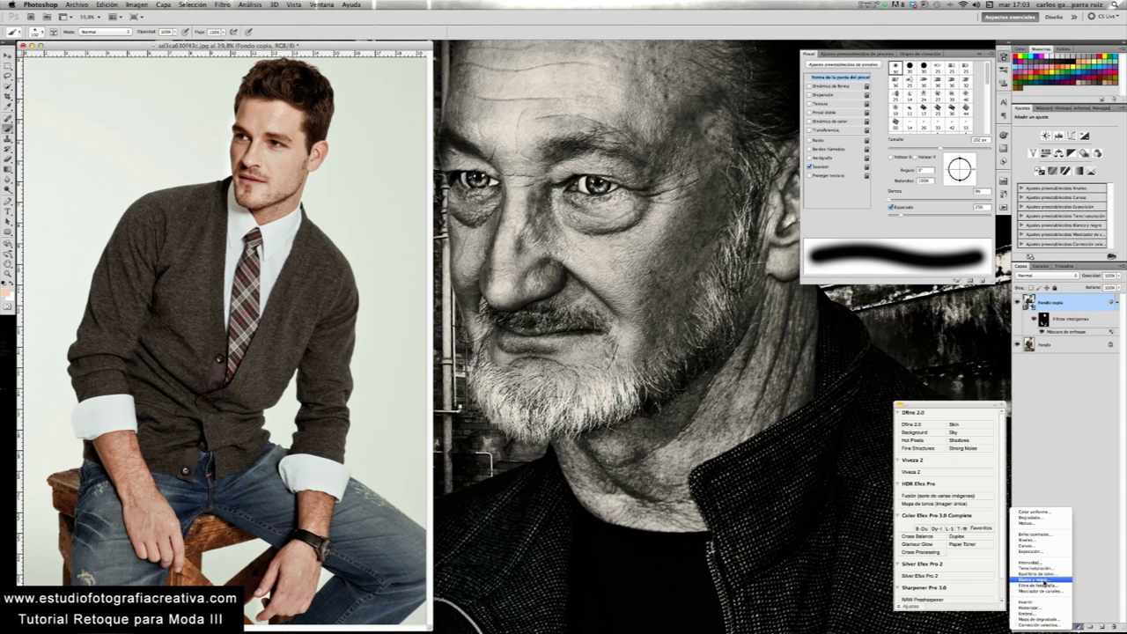
left_click(1040, 580)
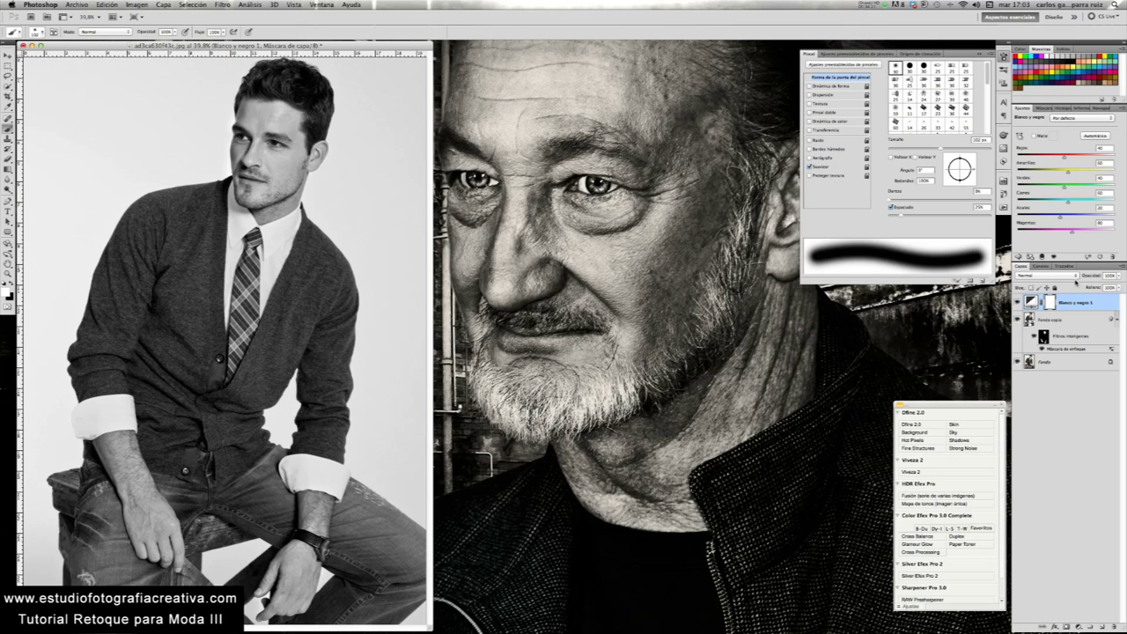
left_click(1075, 277)
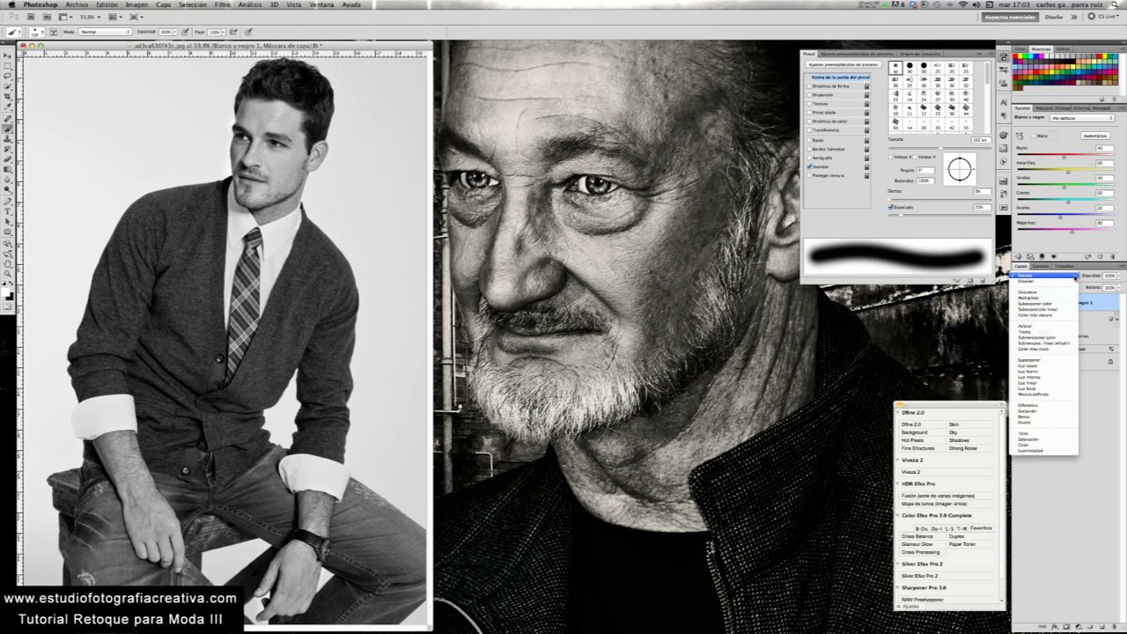
left_click(1063, 365)
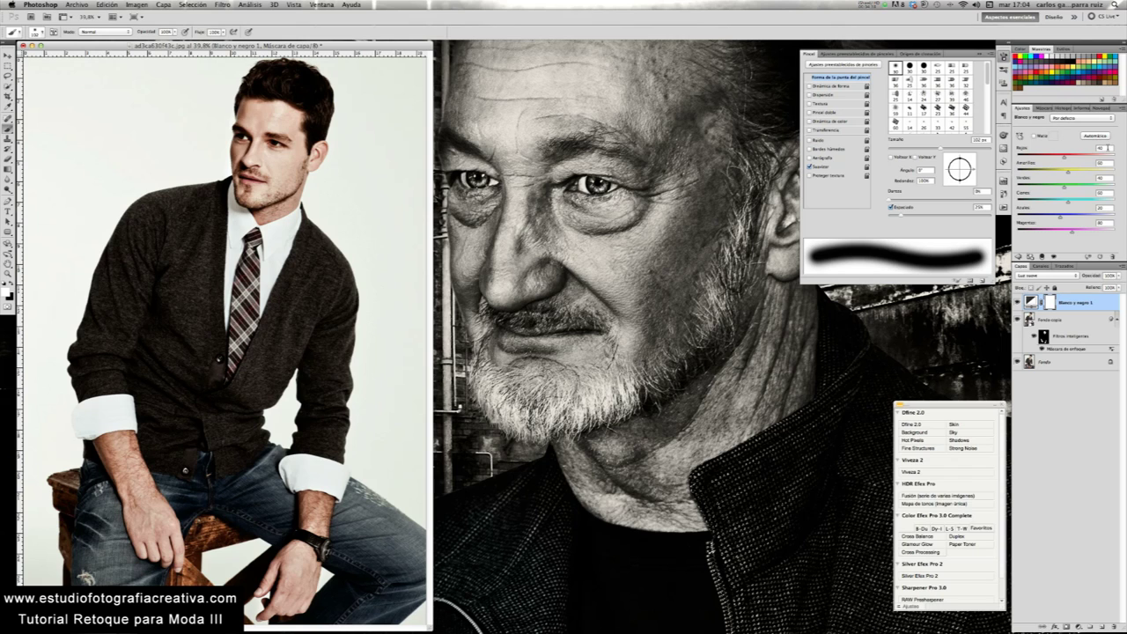
Set the Black & White mix to Rojo -42, Amarillos -5 and Verdes 119
left_click(1106, 148)
type("-42")
key("Tab")
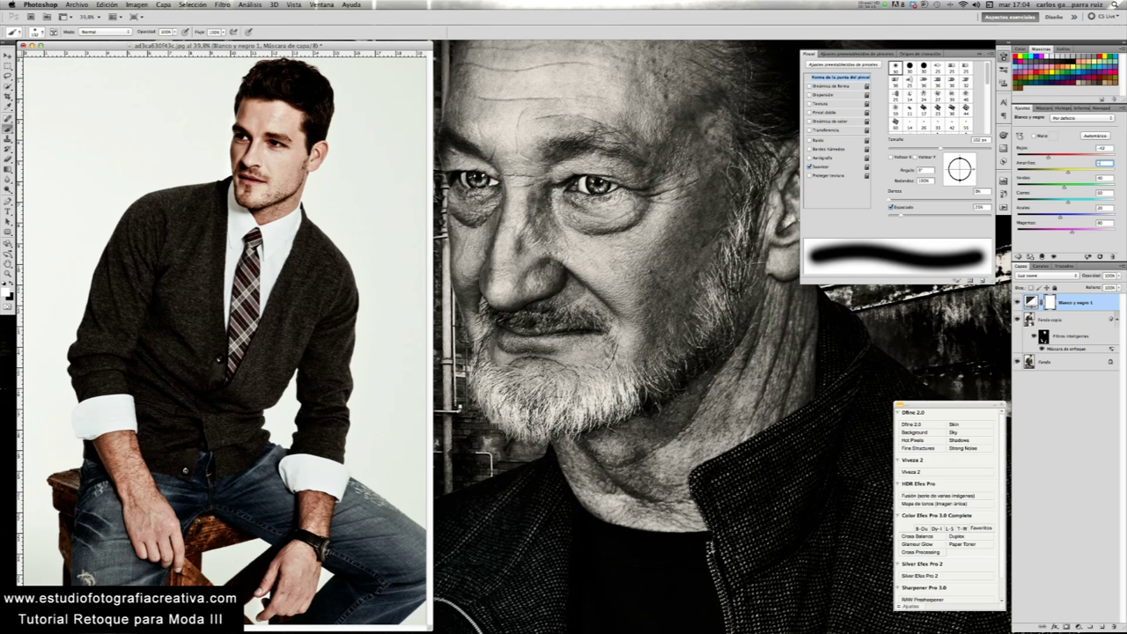
type("-5")
key("Tab")
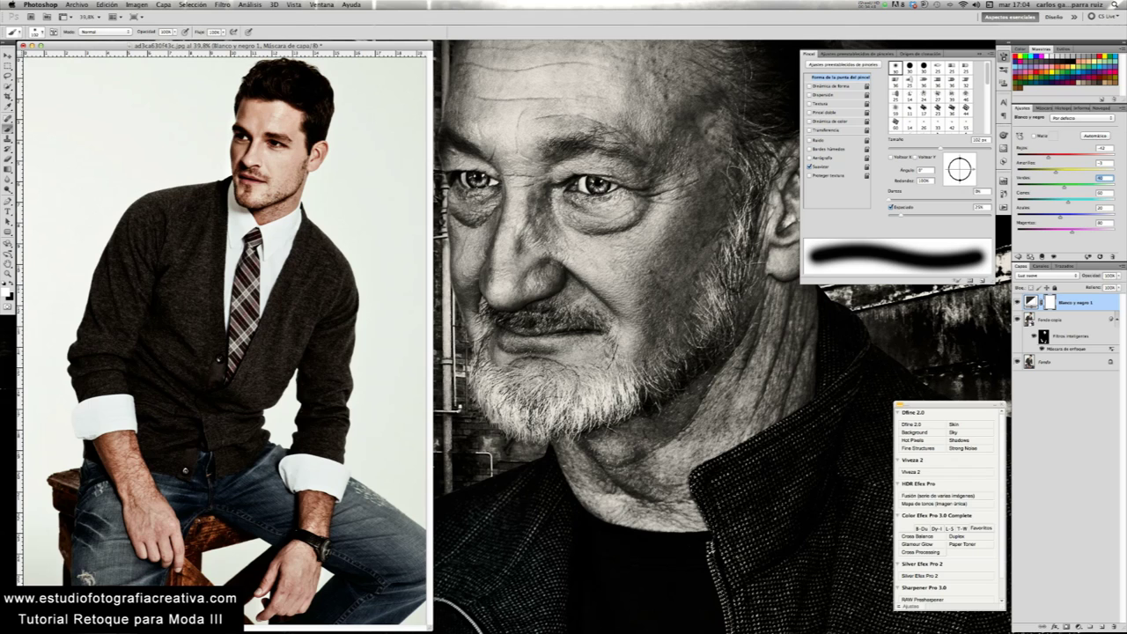
key("Tab")
key("Tab")
key("Tab")
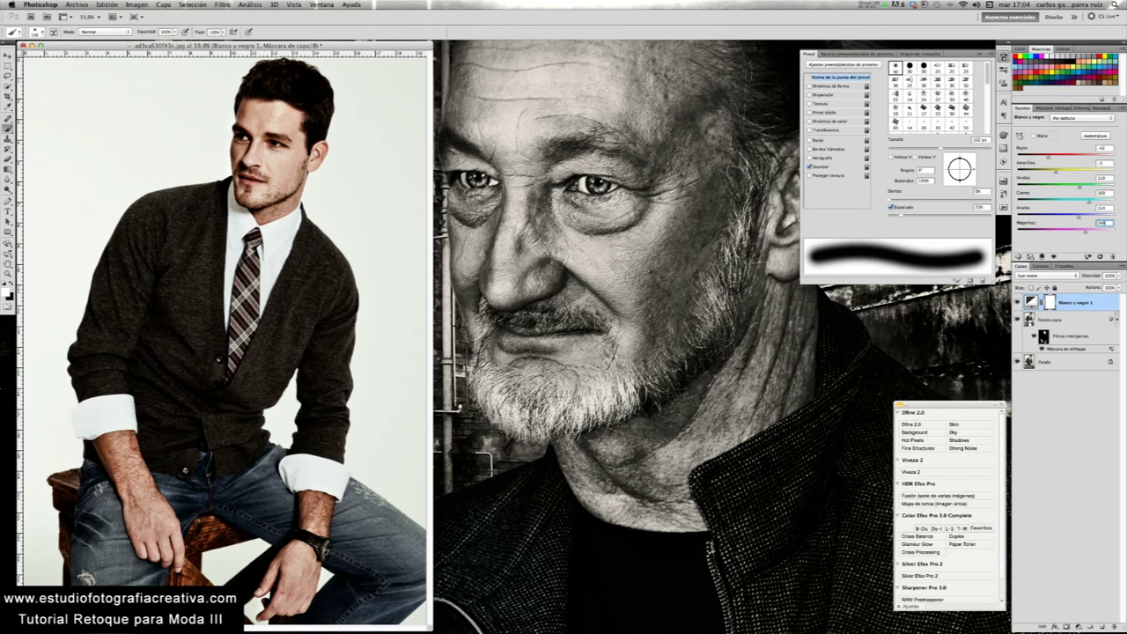
Select the Blanco y negro 1 layer's mask and open the View menu
left_click(1100, 306)
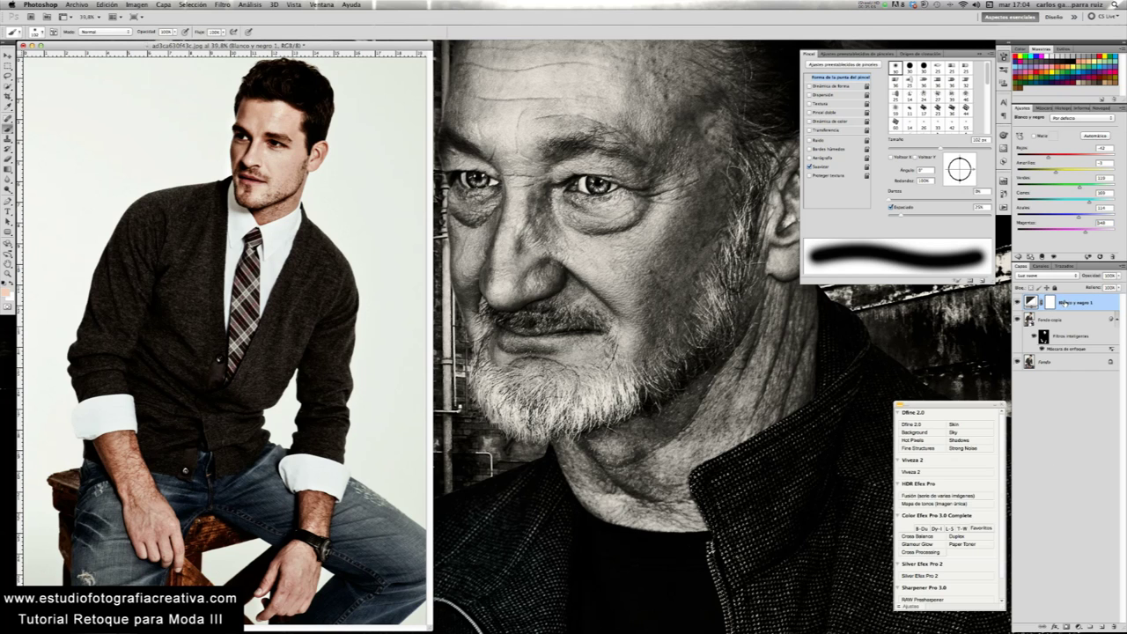
left_click(1050, 303)
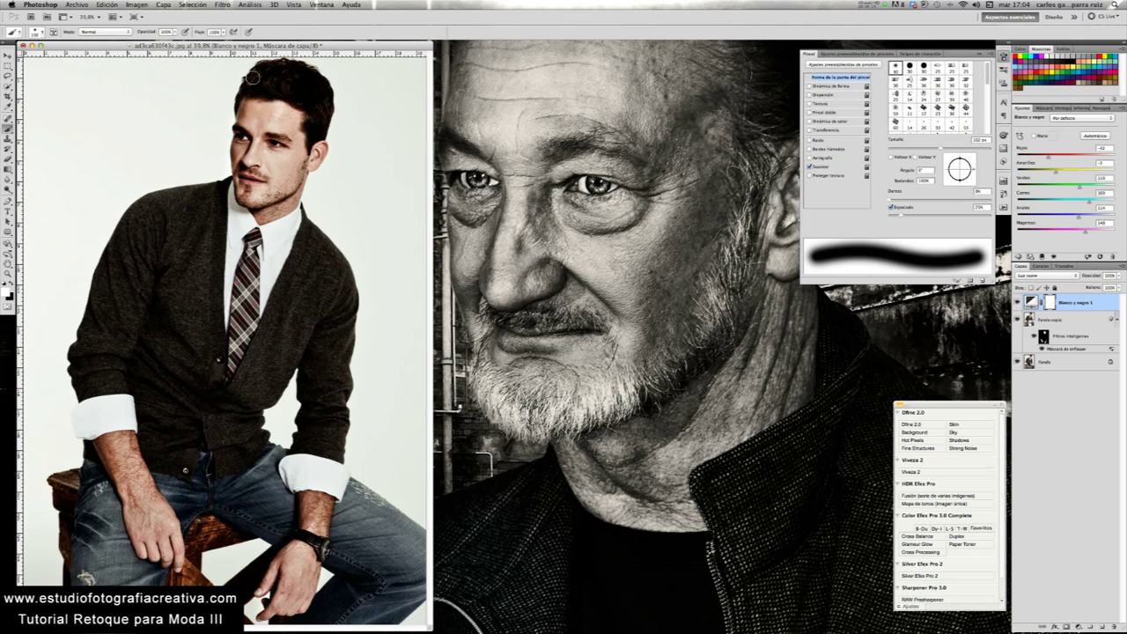
left_click(295, 5)
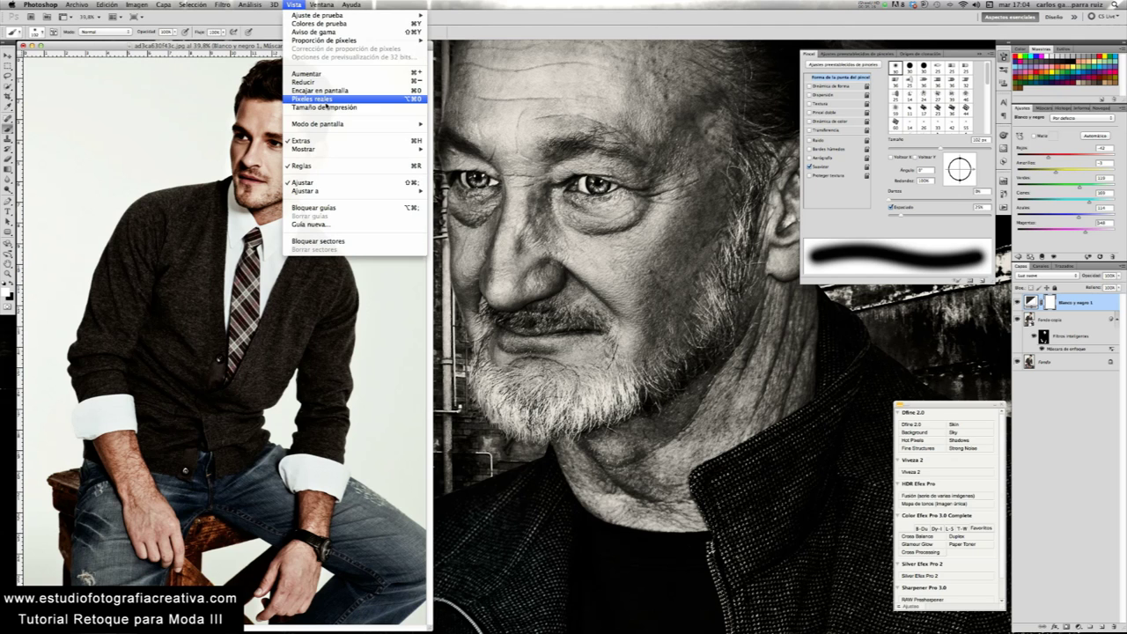
View the model's face at actual pixels and set a 20 px black brush
left_click(327, 99)
scroll(506, 335, "down", 10)
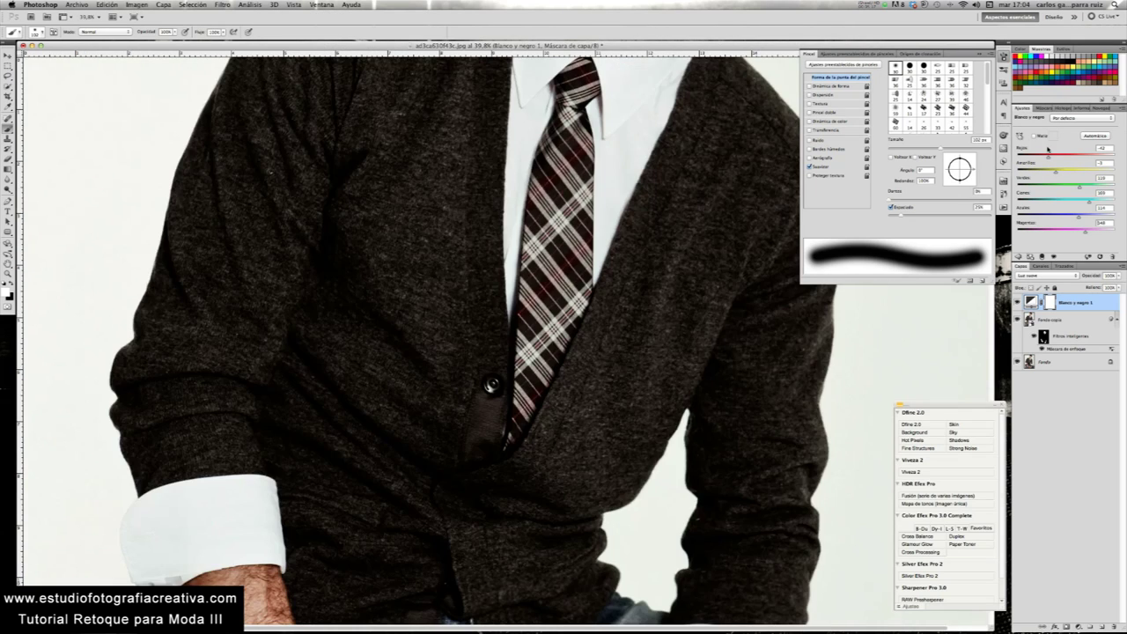
left_click(1101, 108)
left_click_drag(1082, 154, 1088, 131)
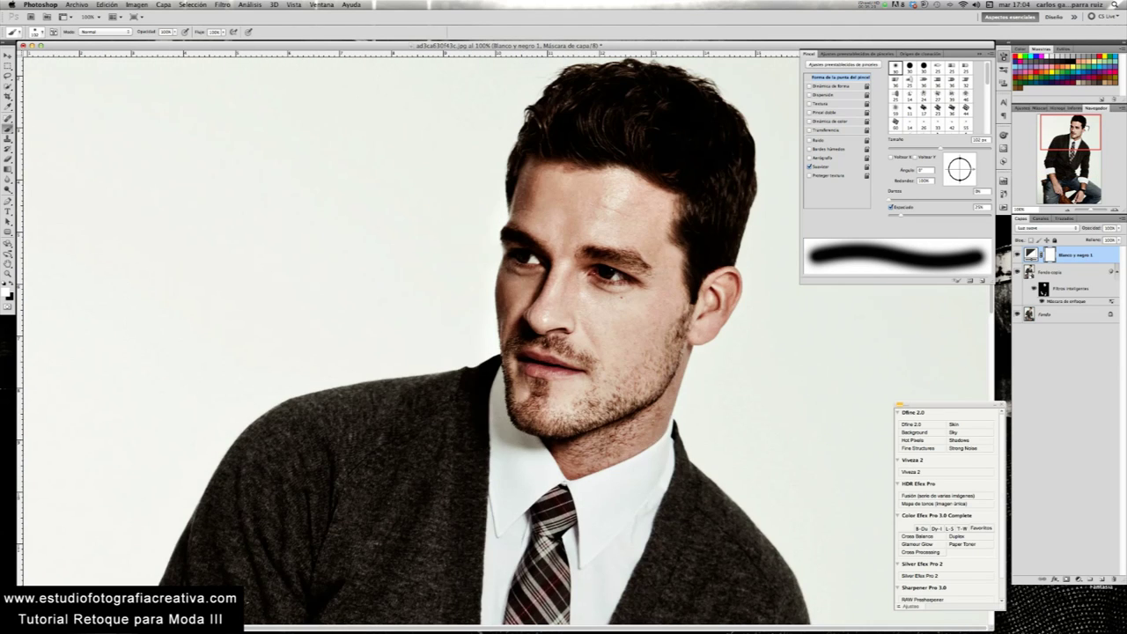
left_click_drag(900, 149, 889, 150)
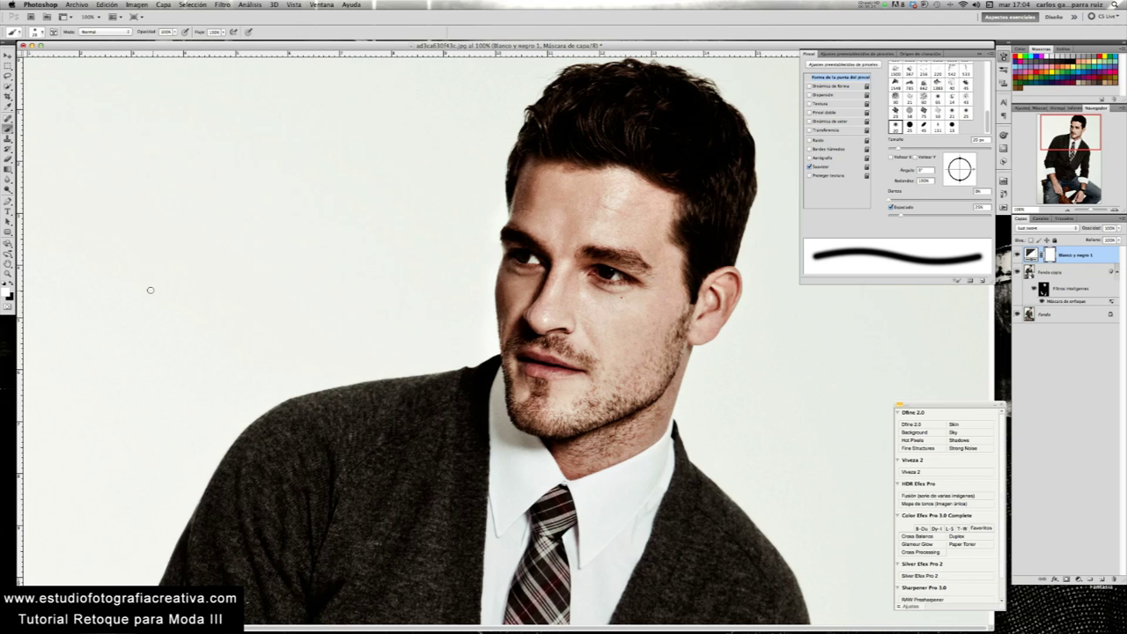
key("x")
Fit the image on screen, set Blanco y negro 1 to 71% opacity, and enlarge the brush to about 178 px
key("ctrl+0")
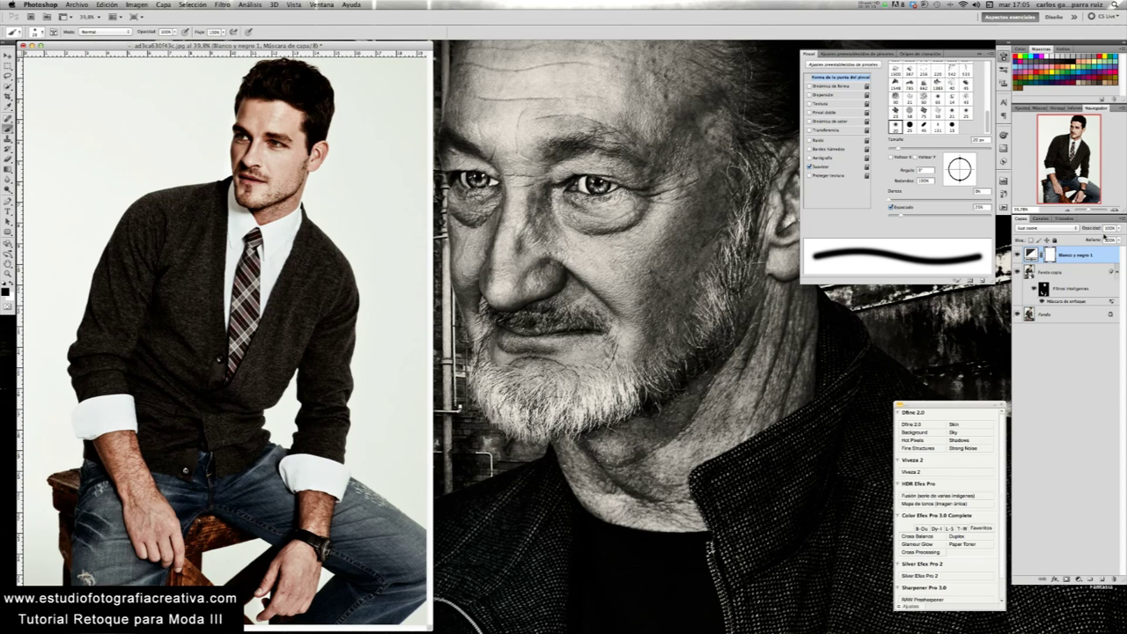
left_click(1120, 228)
left_click(1110, 239)
left_click_drag(1107, 239, 1105, 241)
left_click(1018, 254)
left_click(1017, 255)
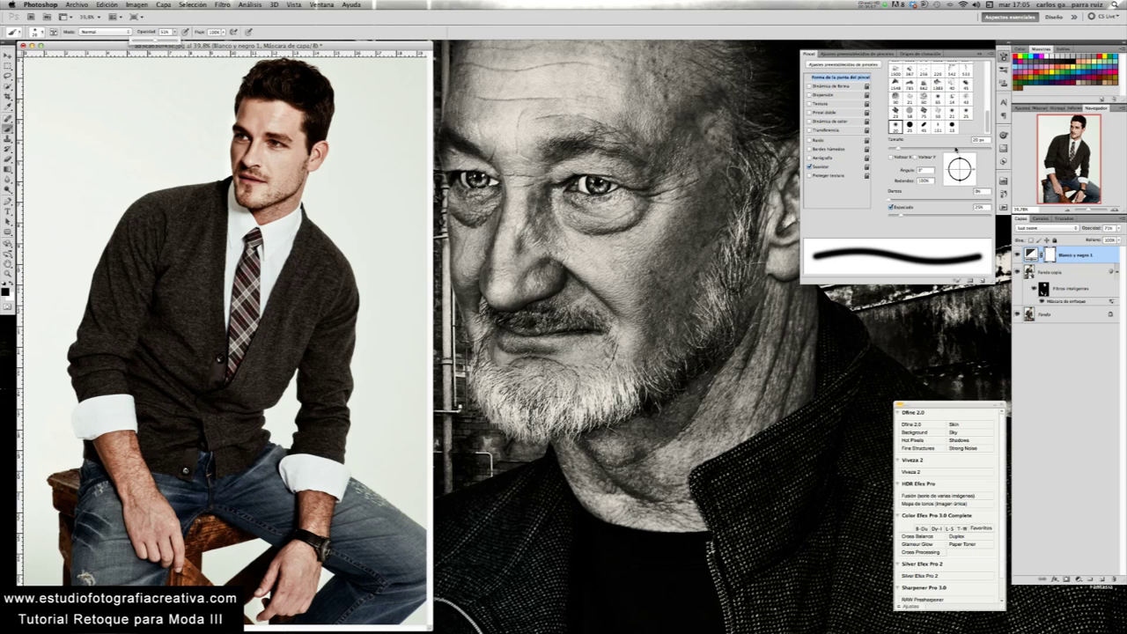
left_click_drag(958, 150, 933, 149)
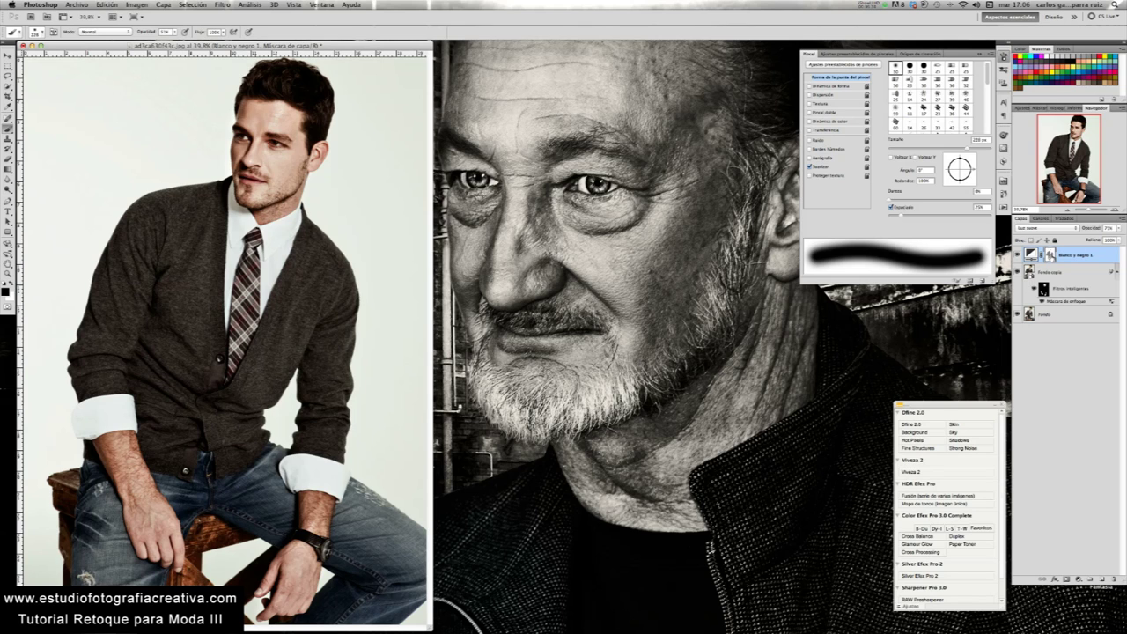
Lower the brush opacity and paint black on the Blanco y negro 1 mask over the hair
left_click(1019, 254)
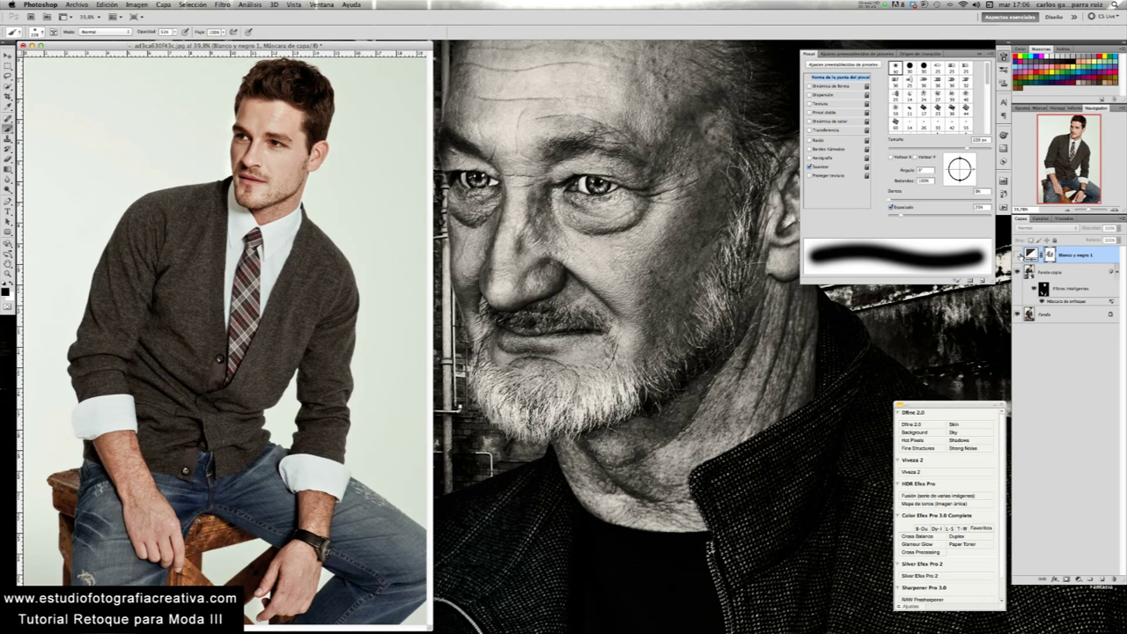
left_click(1018, 254)
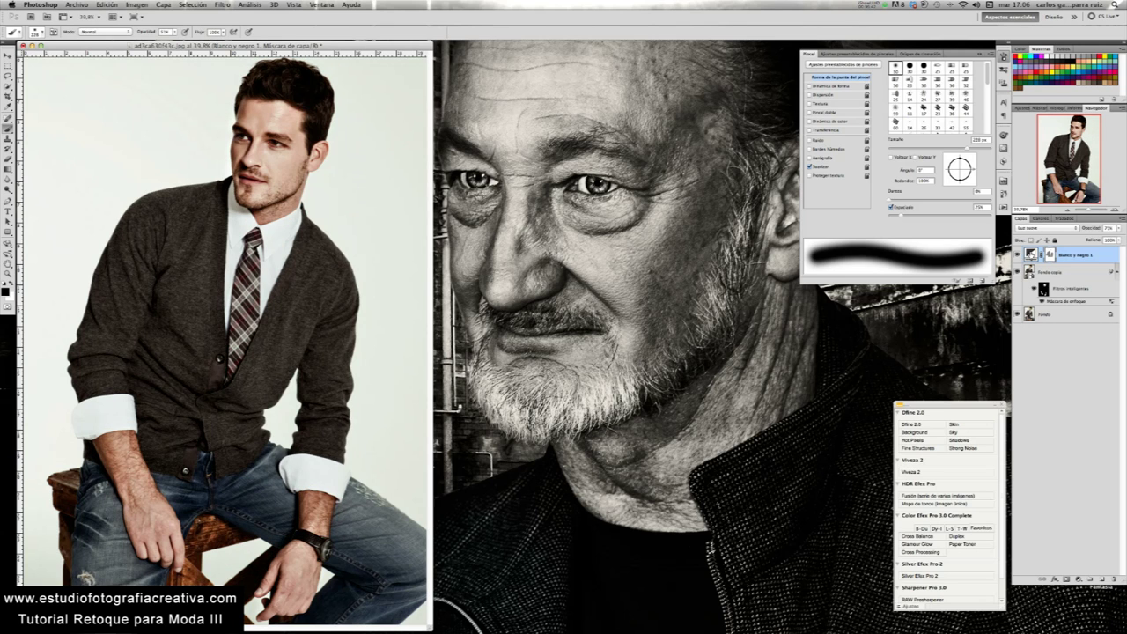
left_click(174, 32)
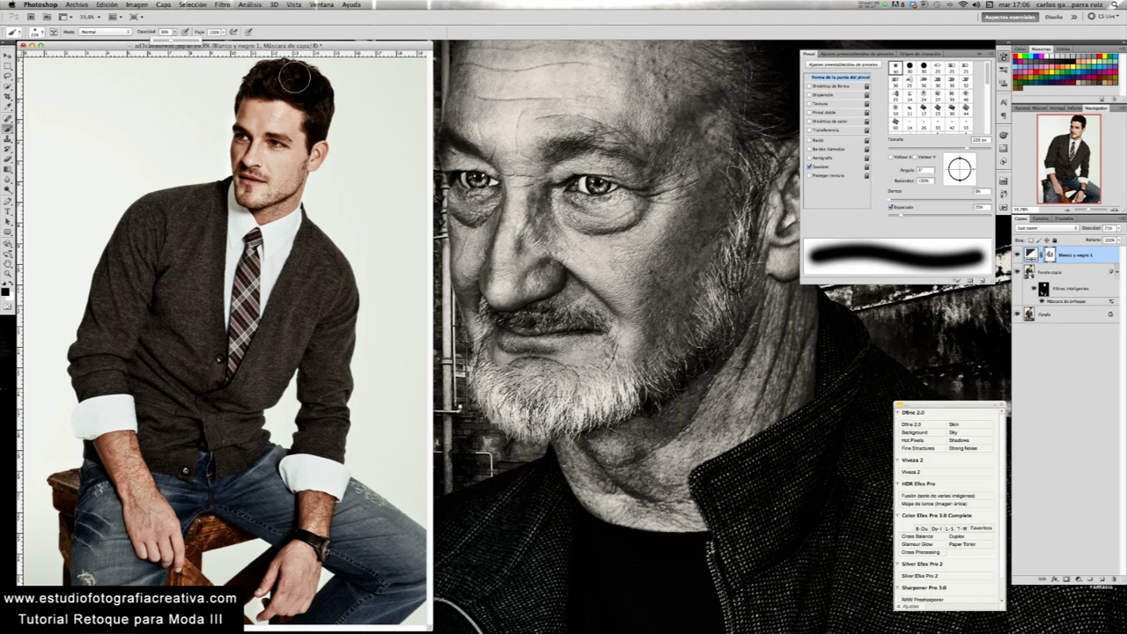
left_click_drag(293, 76, 324, 123)
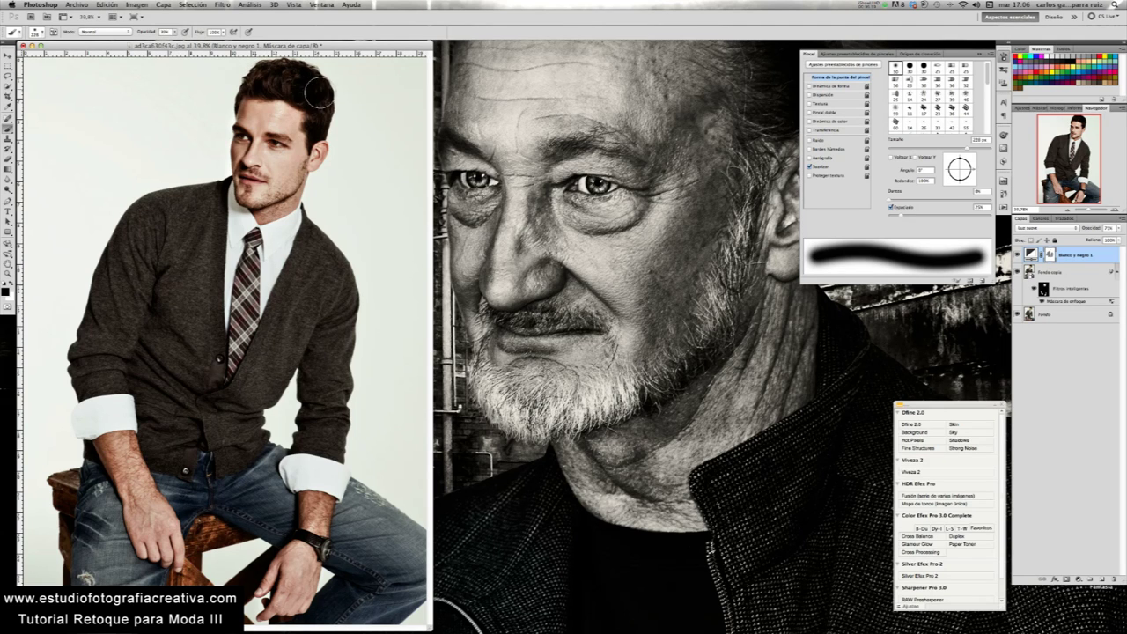
left_click_drag(290, 78, 307, 83)
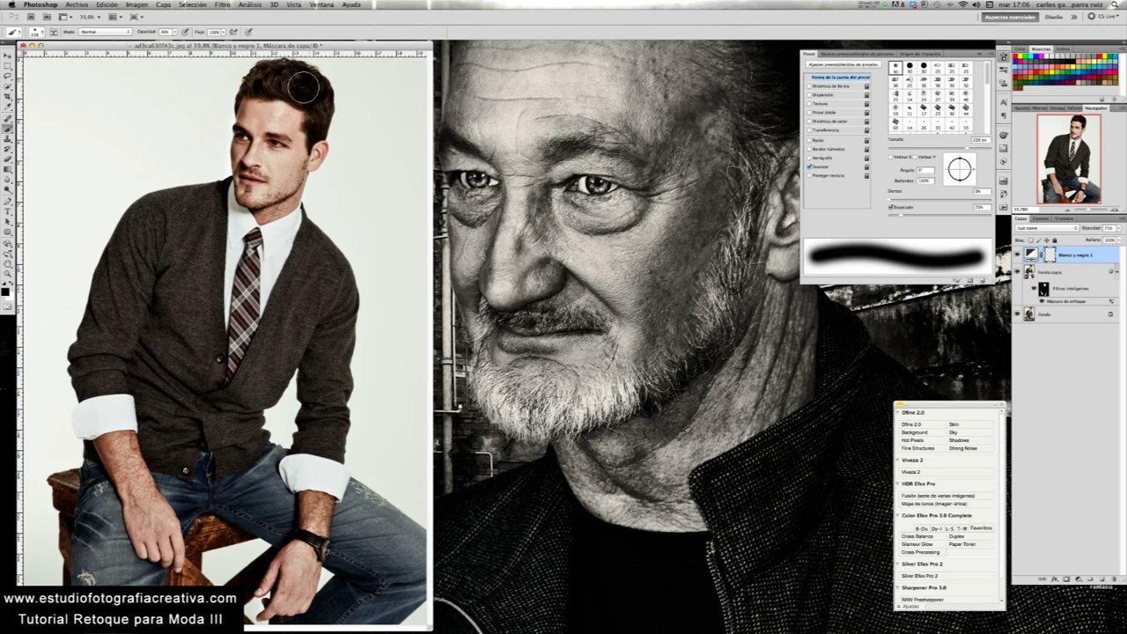
left_click_drag(308, 83, 327, 104)
Toggle the Blanco y negro 1 layer to compare the hair with and without toning
left_click(1019, 255)
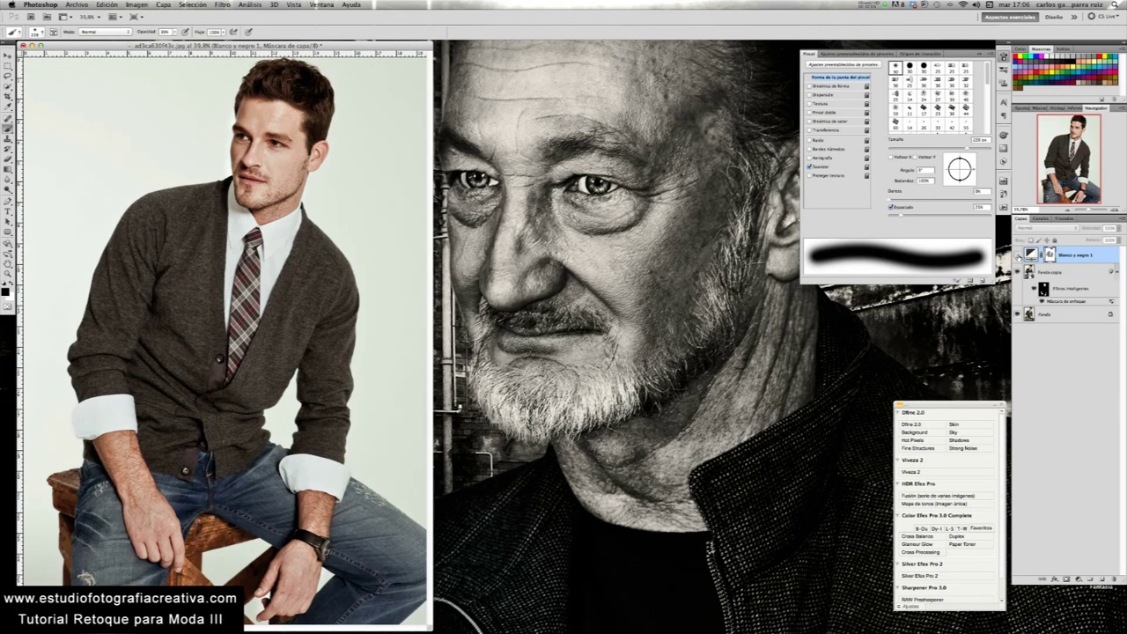
left_click(1018, 255)
left_click(1018, 255)
left_click(1019, 254)
left_click(1019, 255)
left_click(1019, 254)
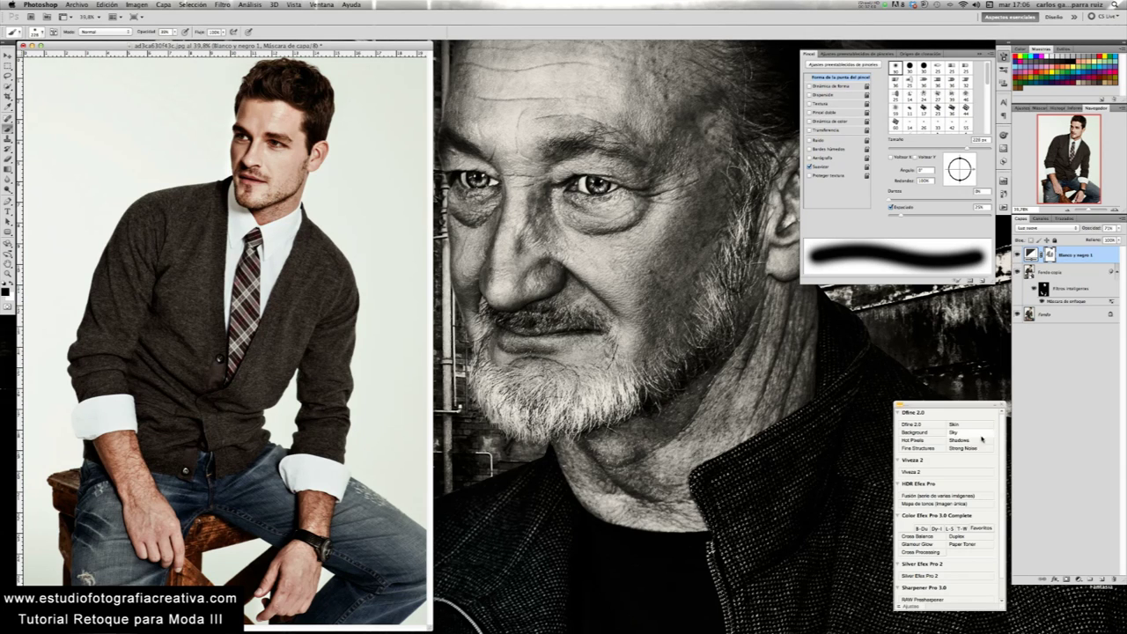
Add a Sepia 'Filtro de fotografía 1' photo filter layer and open its Layer Style dialog
left_click(1078, 578)
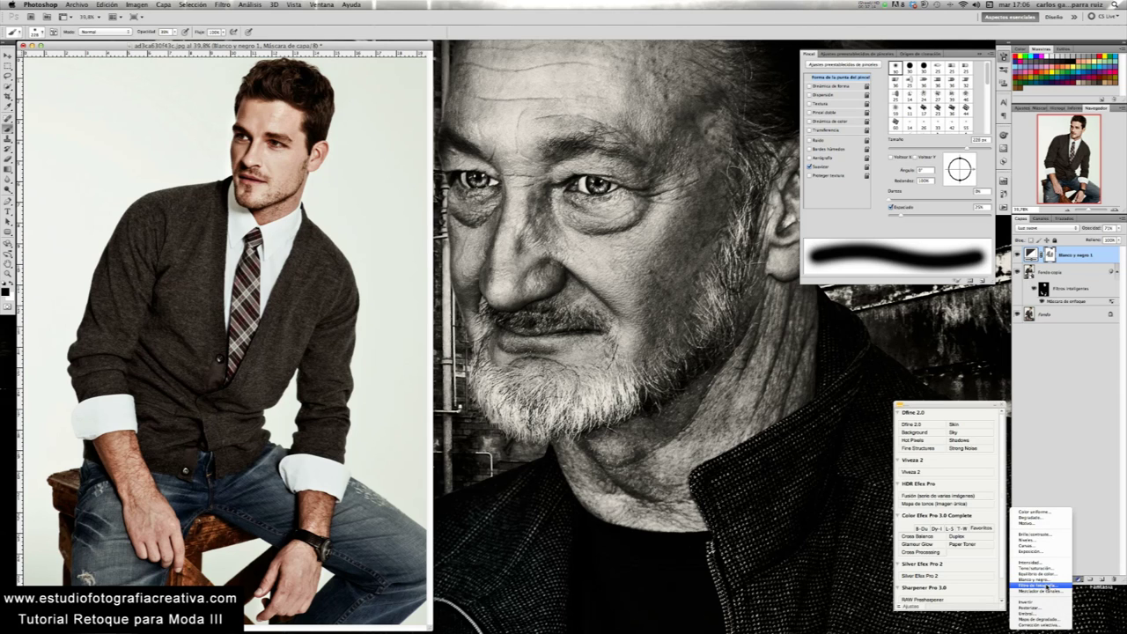
left_click(1043, 584)
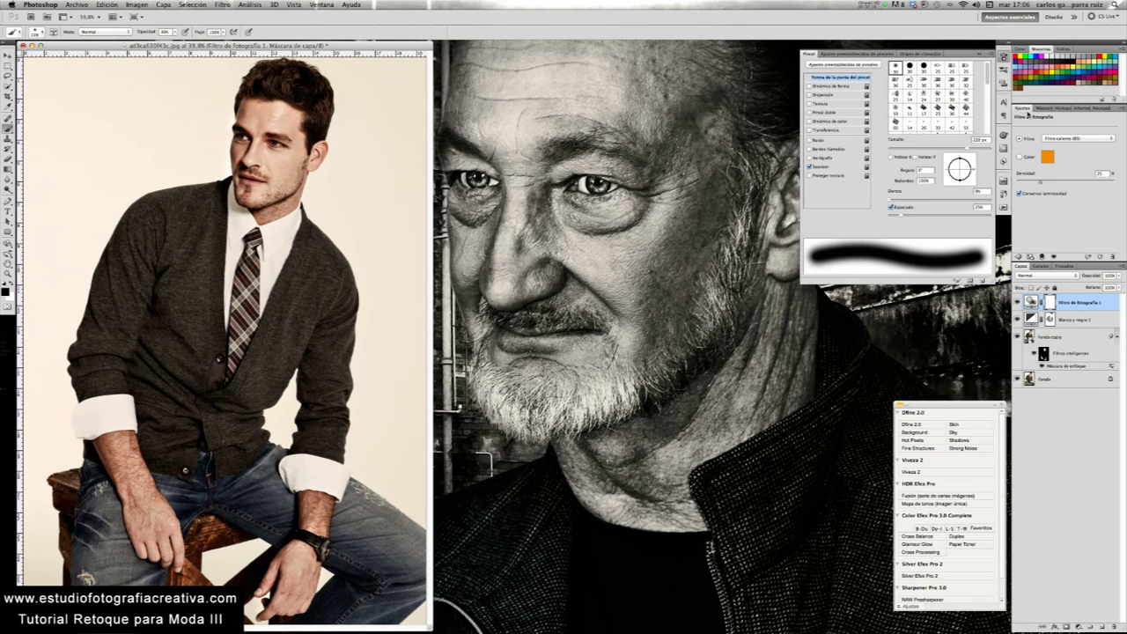
left_click(1111, 138)
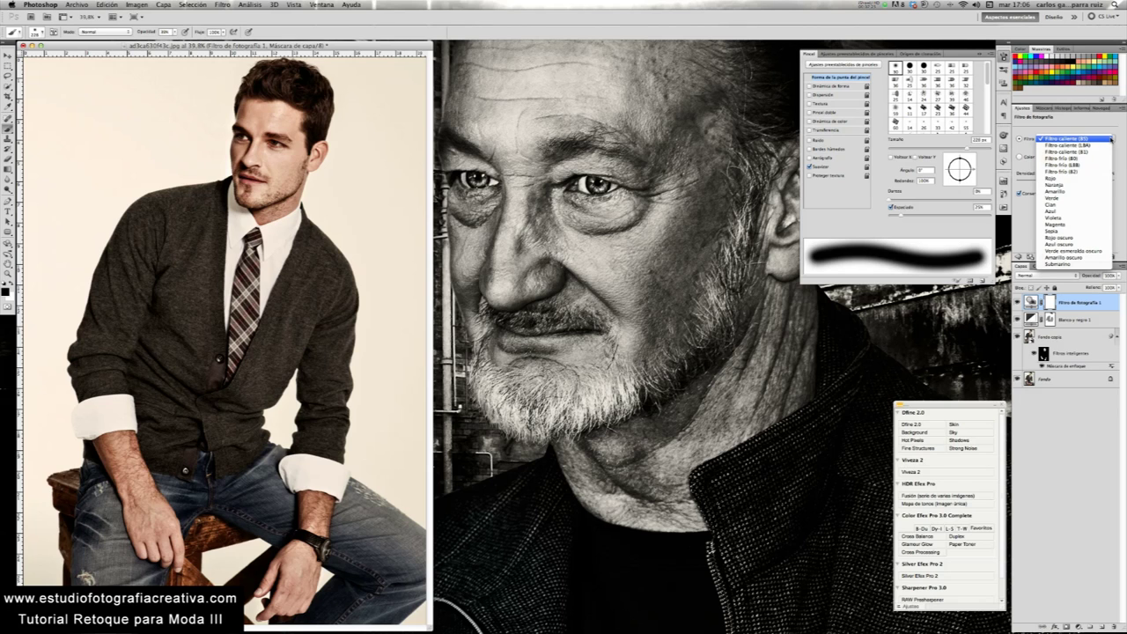
left_click(1074, 232)
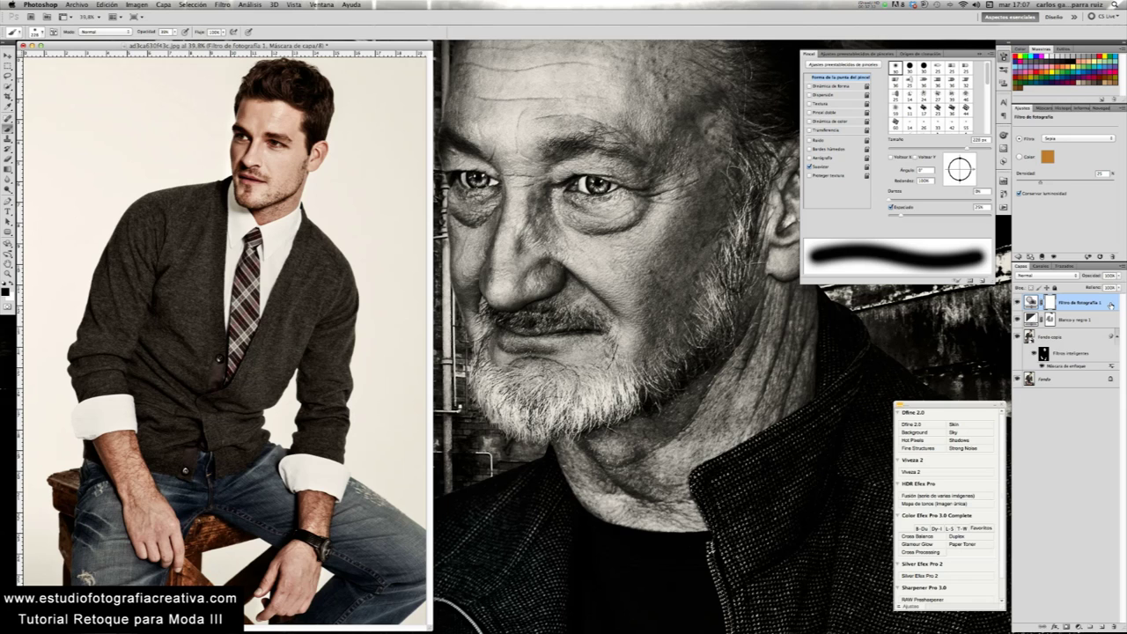
left_click(1113, 304)
double_click(1111, 304)
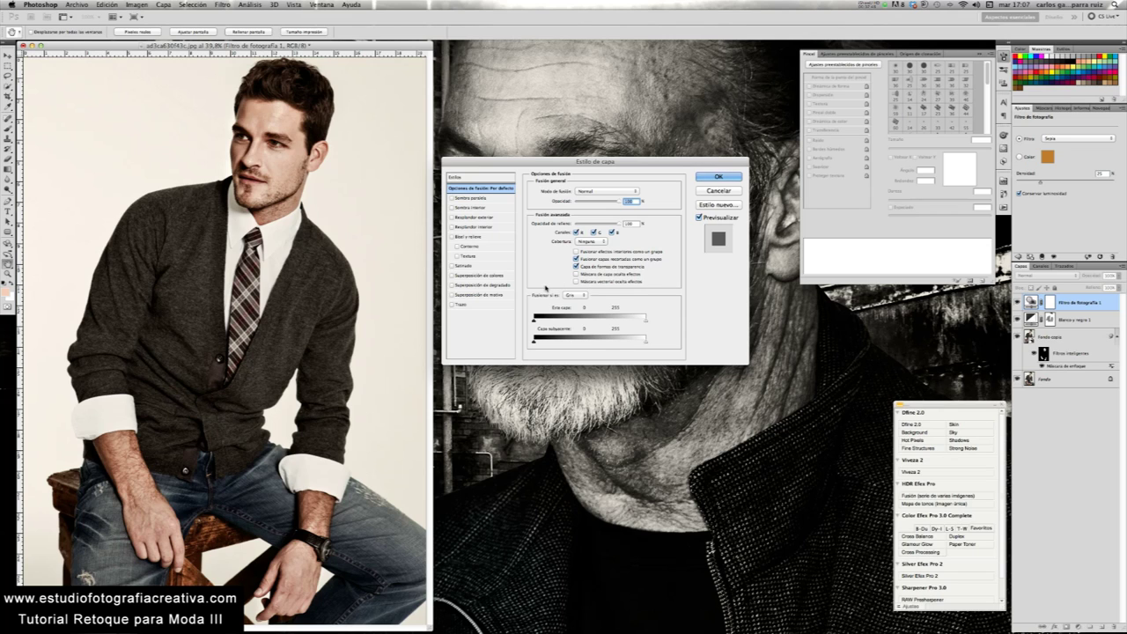
Split the Blend If gray sliders into soft ranges of 58/101 and 161/206
key("alt")
left_click_drag(538, 322, 585, 323)
left_click_drag(534, 320, 559, 325)
left_click_drag(645, 324, 606, 324, "alt")
mouse_move(645, 324)
left_mouse_down()
mouse_move(584, 324)
mouse_move(622, 323)
left_mouse_up()
left_click_drag(642, 322, 612, 325)
left_click_drag(643, 323, 630, 322)
left_click_drag(587, 326, 584, 322)
Compare the effect with Preview off and on, then confirm the blending settings
left_click(700, 218)
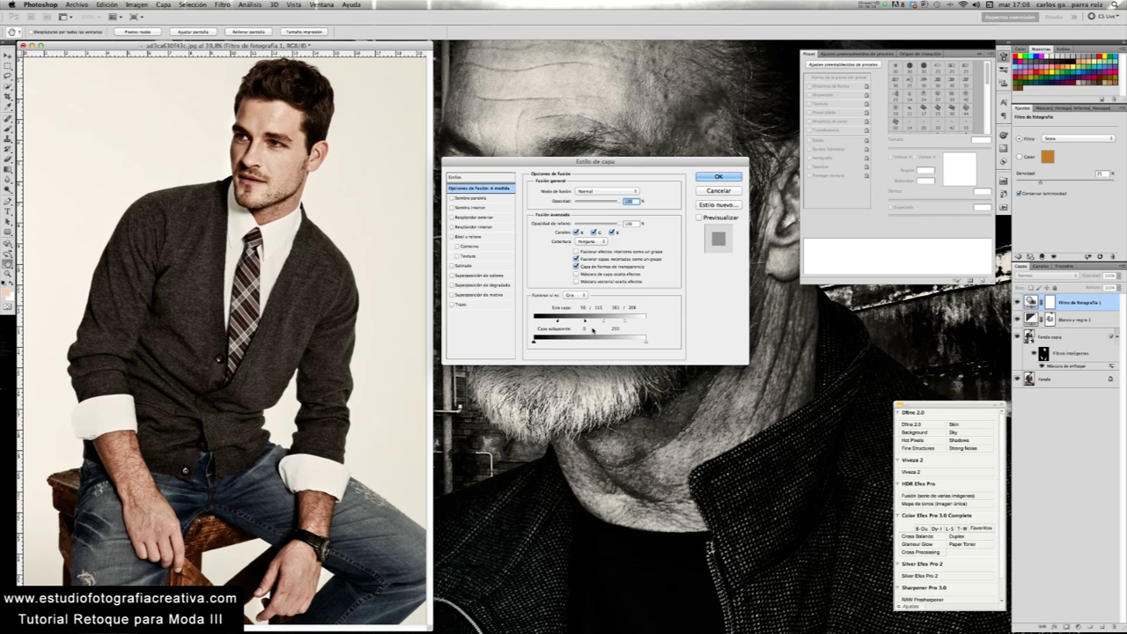
left_click(701, 219)
left_click(730, 179)
key("b")
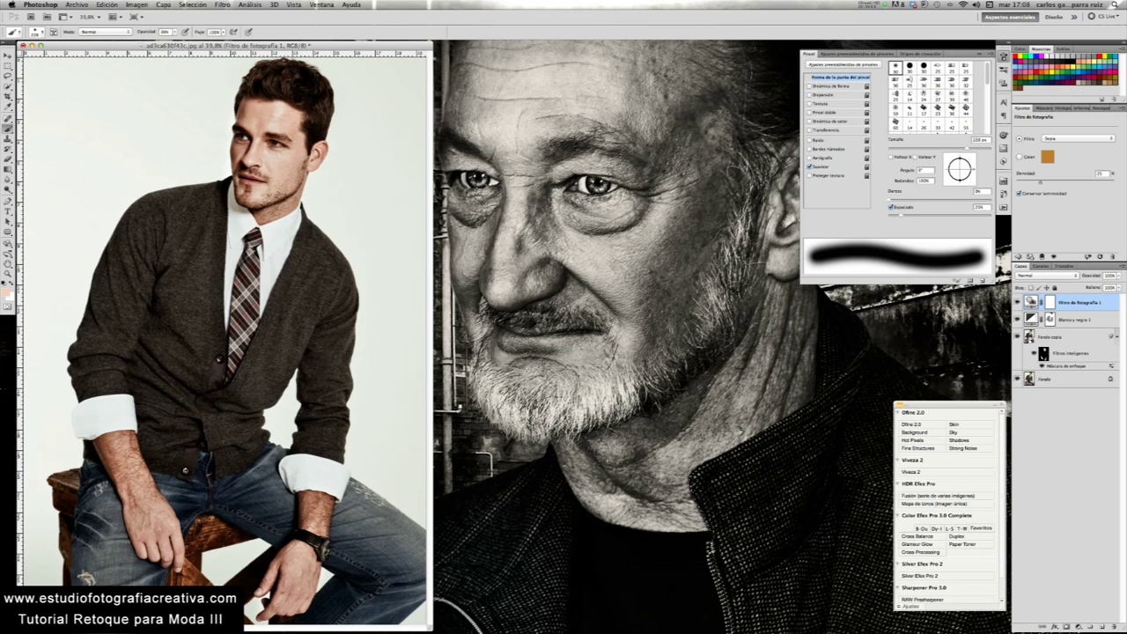
Stamp all visible layers into a new layer named 'Combinado'
key("ctrl+shift+alt+e")
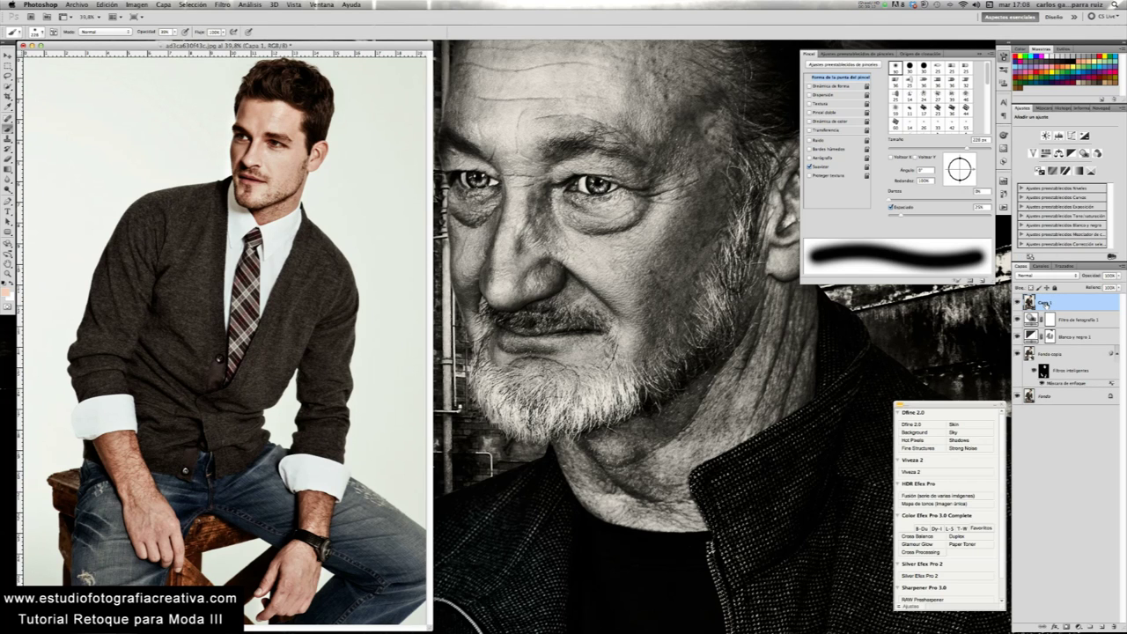
double_click(1044, 303)
type("Combinado")
key("Return")
Duplicate the Combinado layer and set the copy's blend mode to Luz intensa
key("ctrl+j")
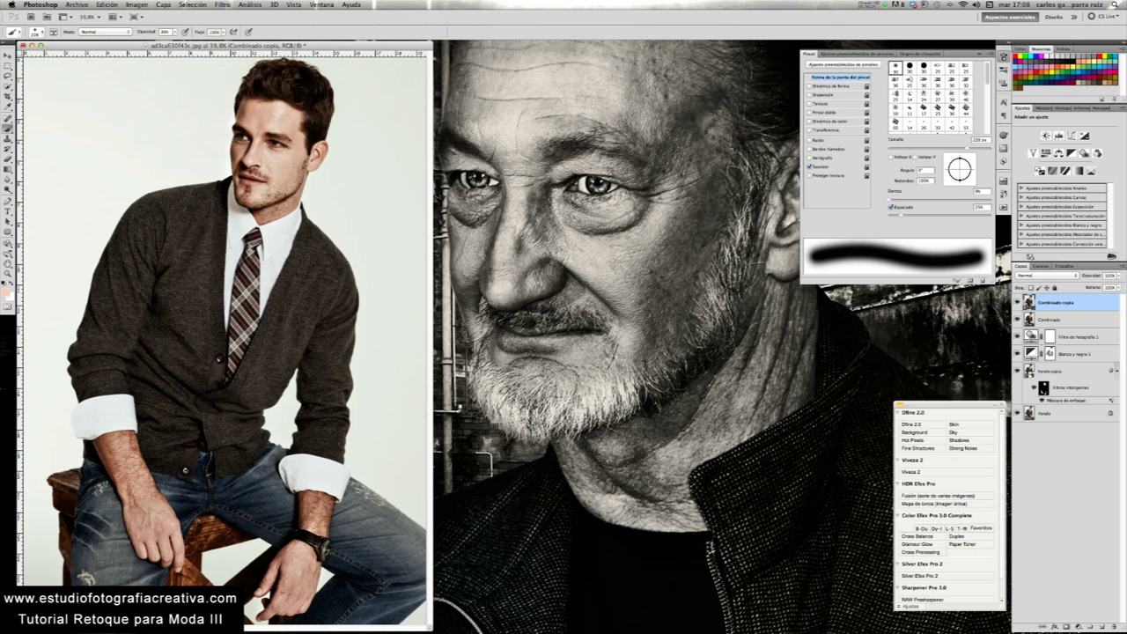
left_click(1076, 280)
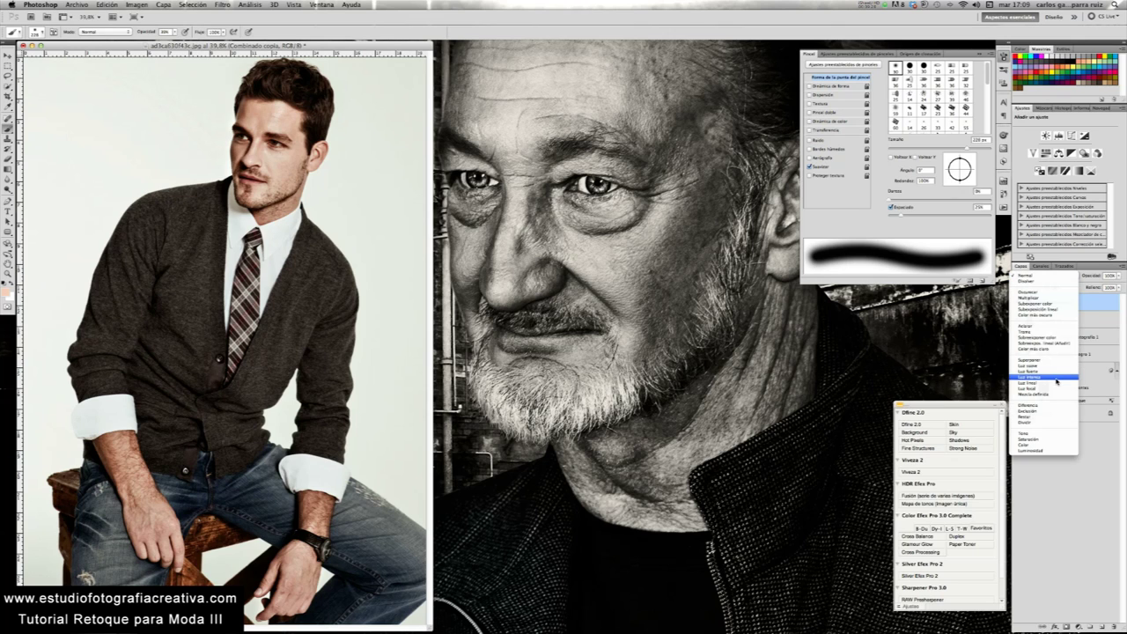
left_click(1051, 379)
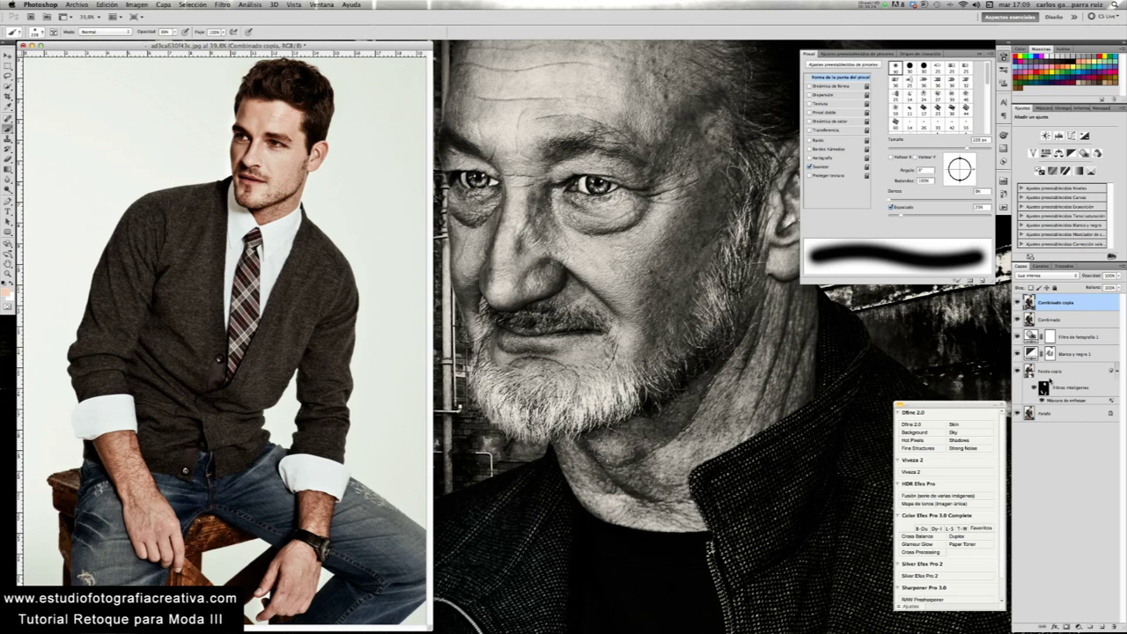
Invert the 'Combinado copia' layer and apply Surface Blur with radius 65, threshold 80
left_click(136, 4)
mouse_move(176, 32)
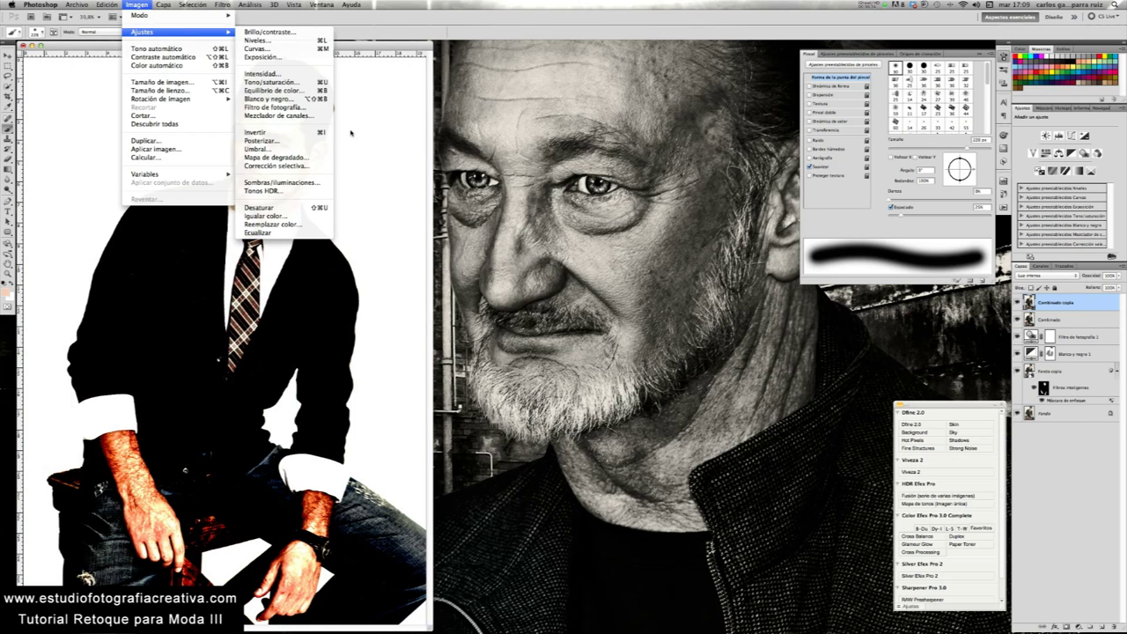
left_click(304, 134)
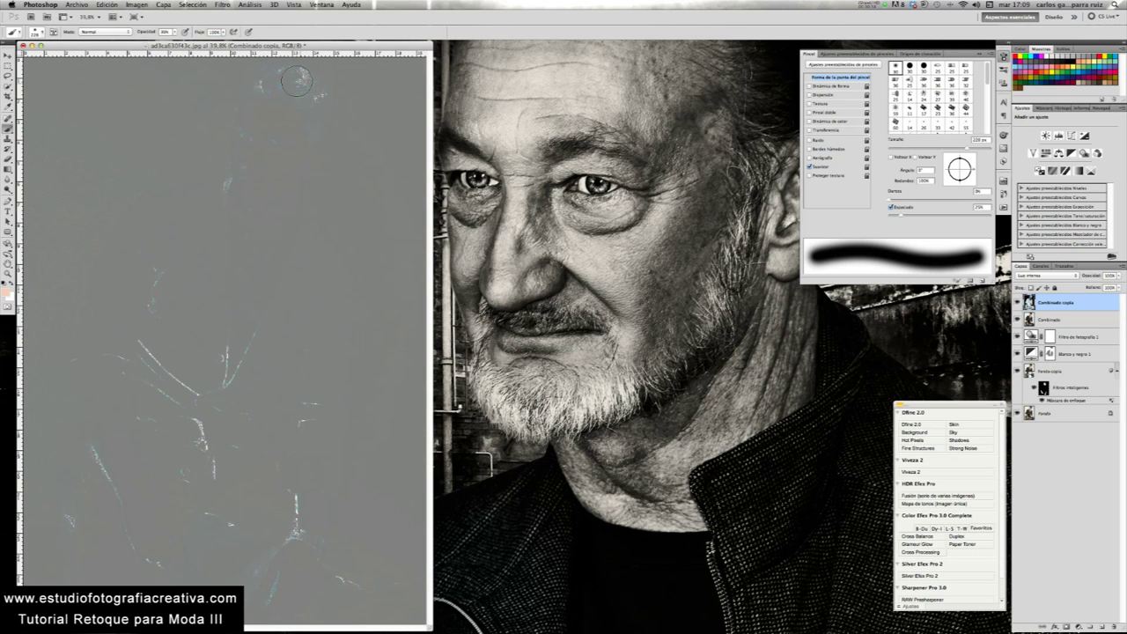
left_click(223, 5)
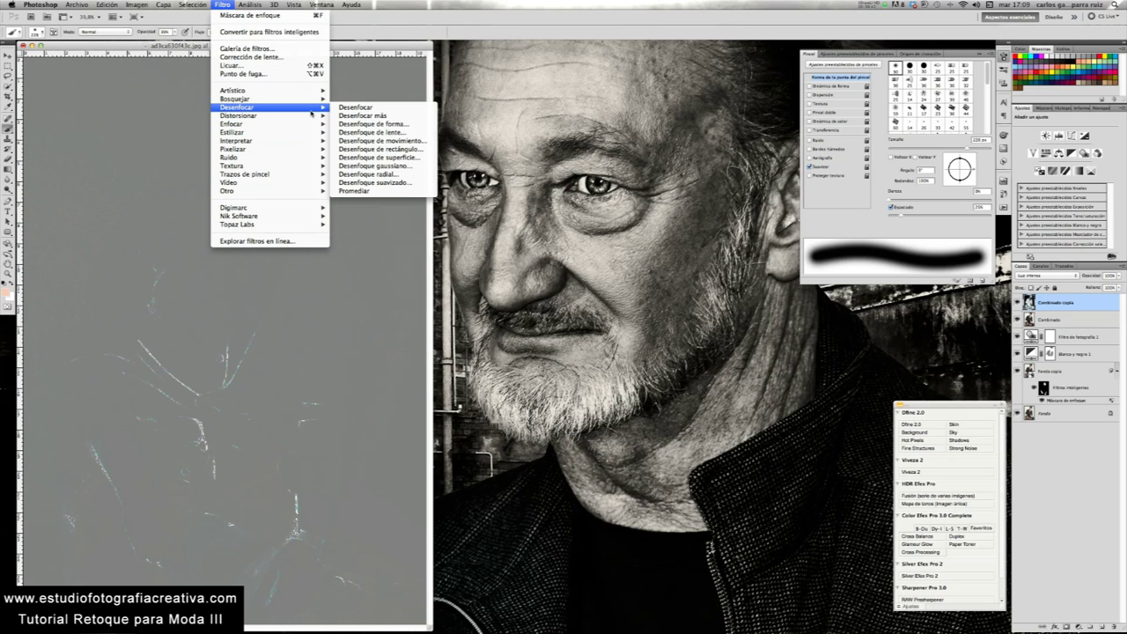
mouse_move(238, 106)
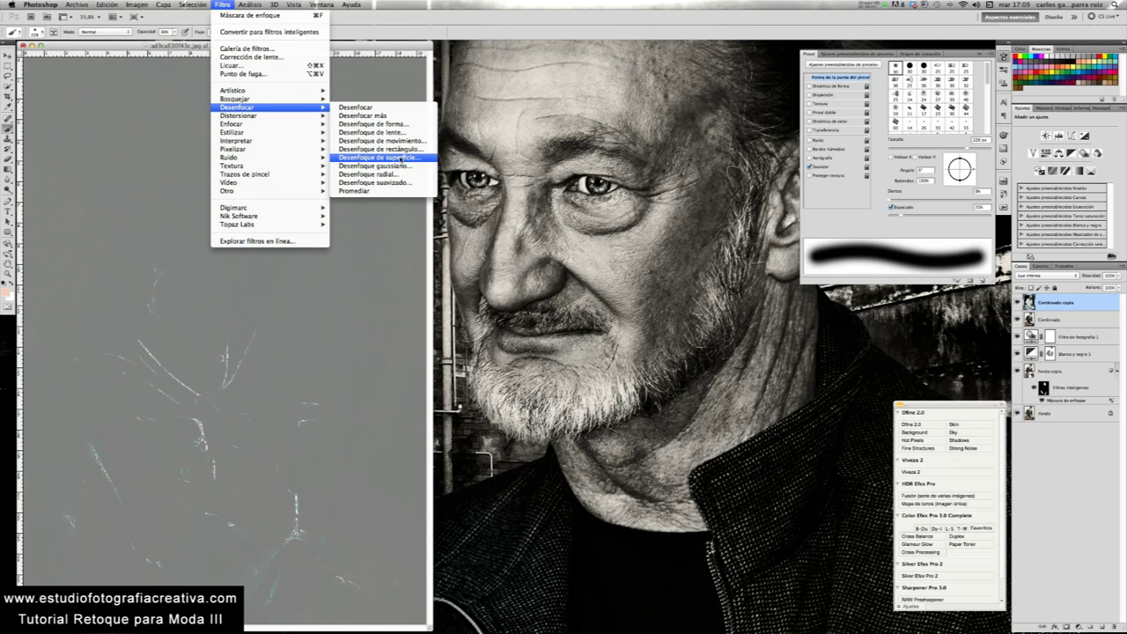
left_click(401, 159)
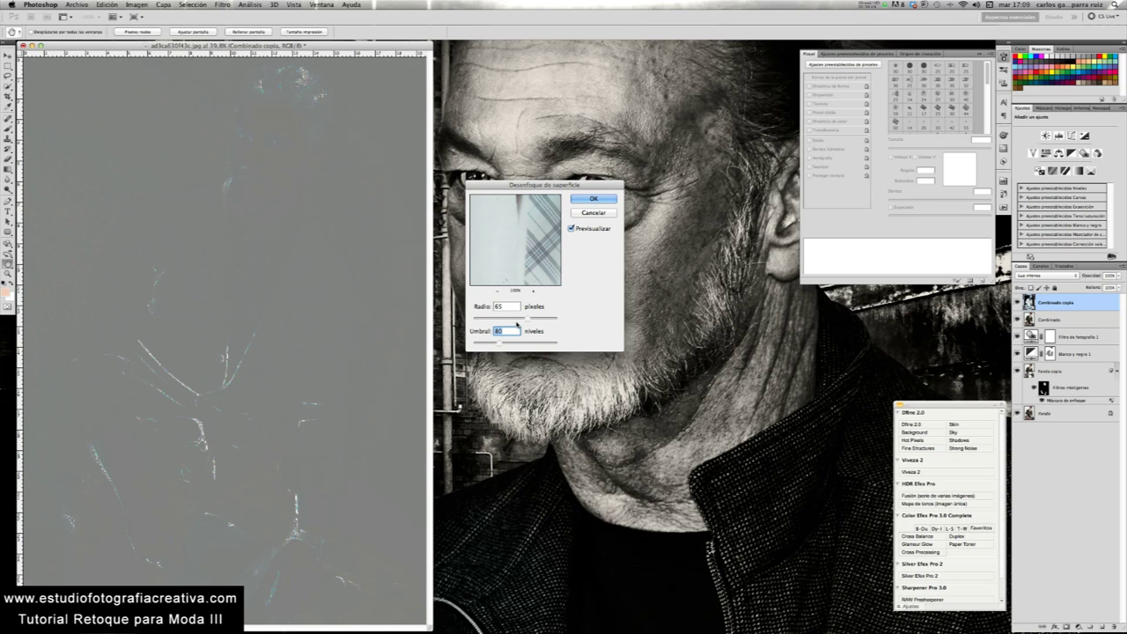
left_click(588, 201)
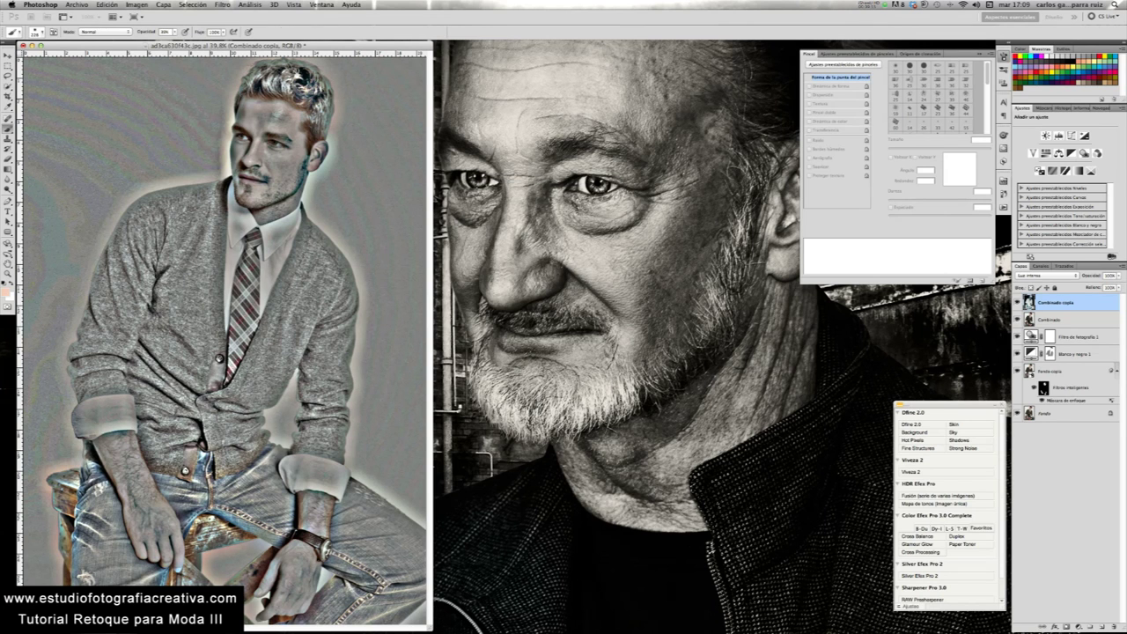
key("ctrl+f")
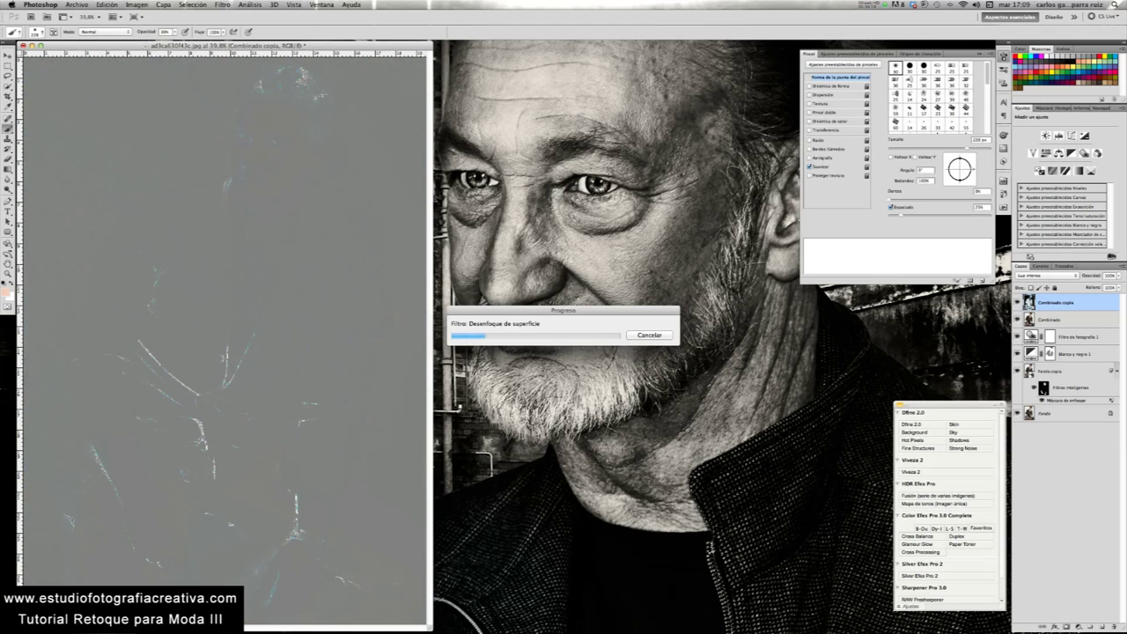